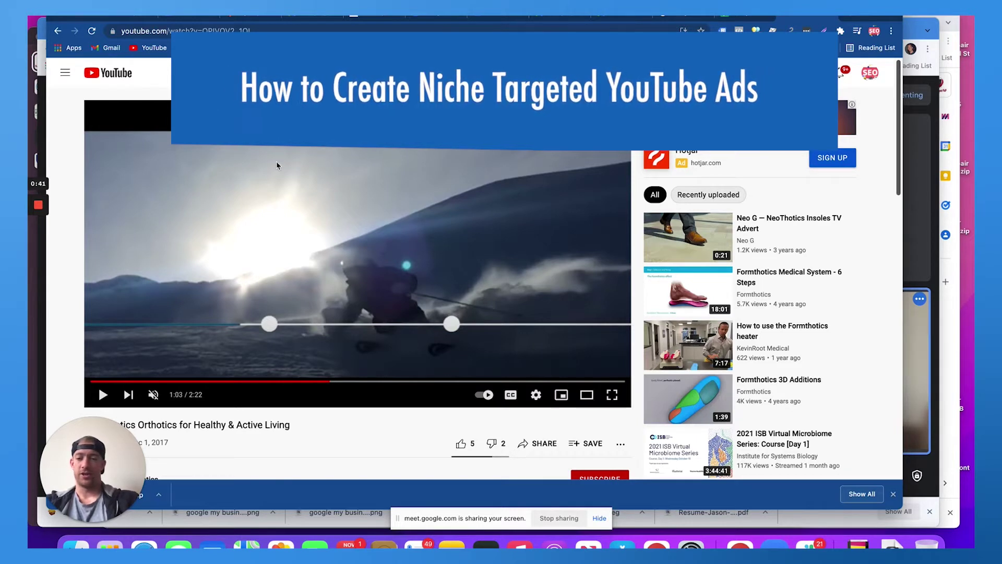
Step: Leave the Formthotics YouTube video and switch to the Google Ads browser tab
scroll(276, 165, down, 1)
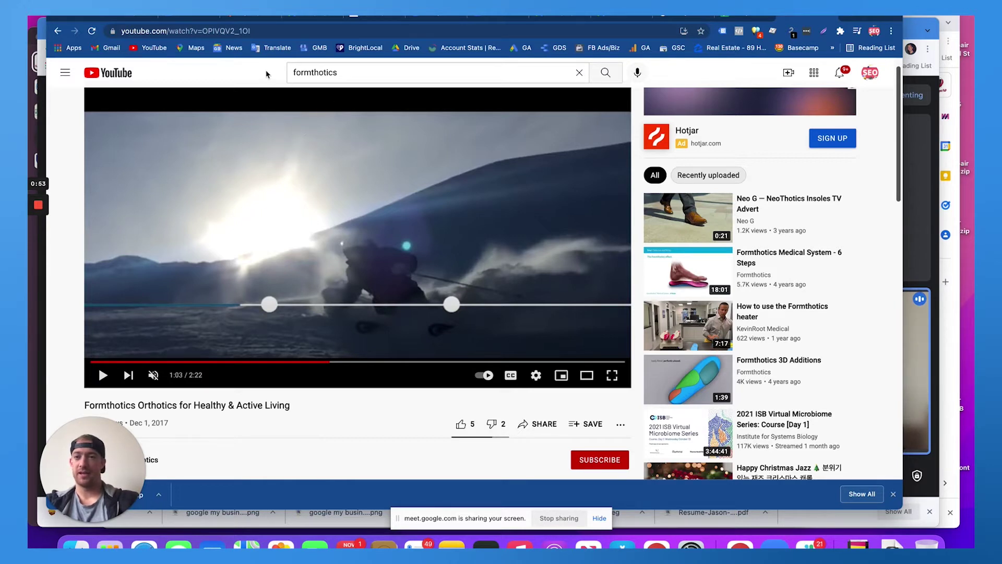
scroll(281, 73, up, 1)
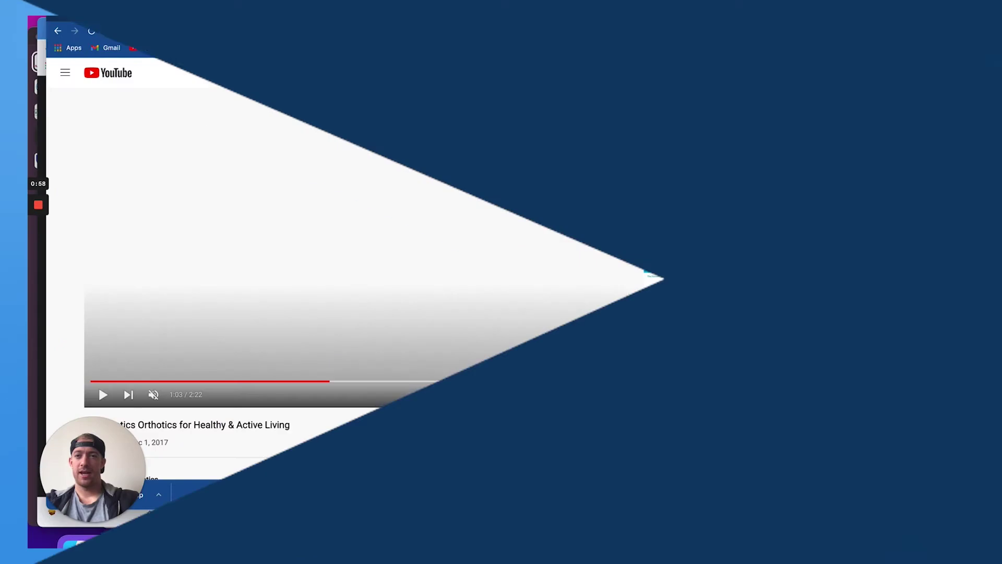
click(304, 16)
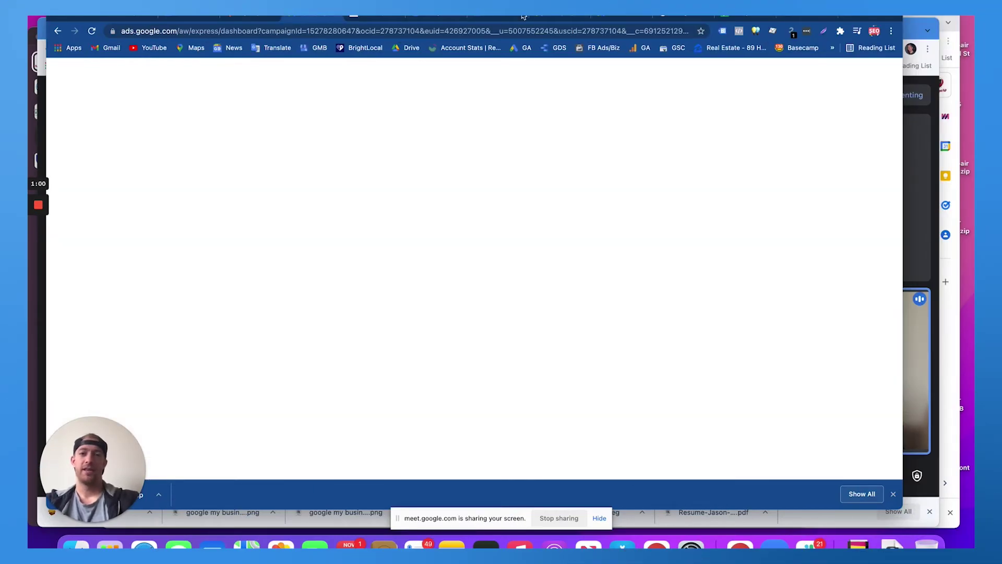
Step: Go to the Campaigns overview and start a new campaign
click(558, 18)
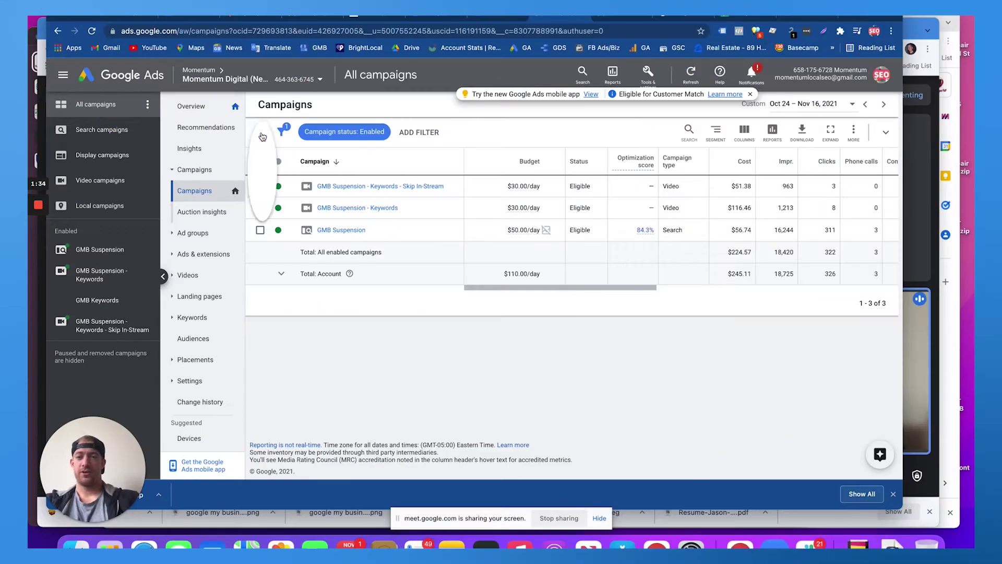
click(258, 133)
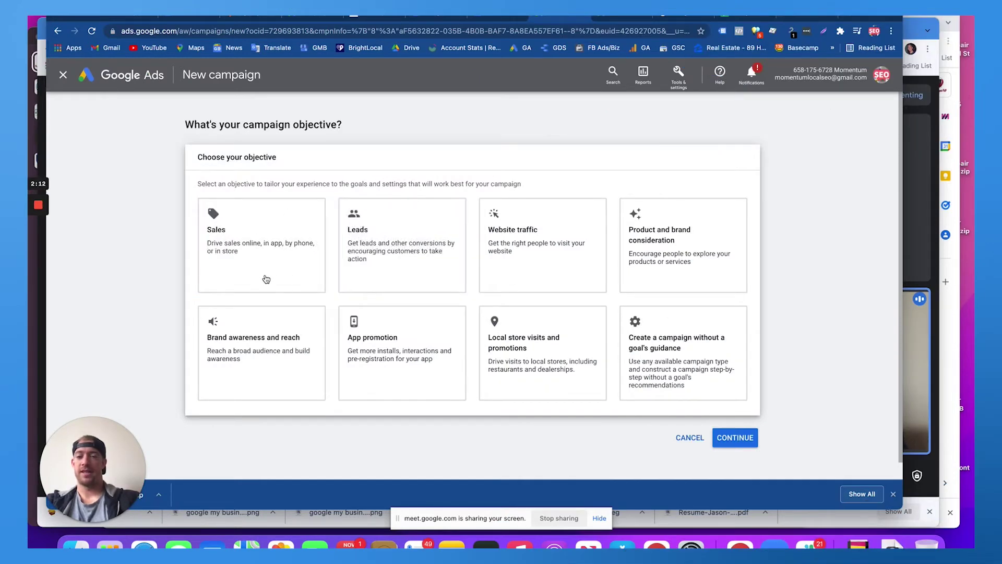
Step: Choose Product and brand consideration as the objective and continue to the video campaign settings
click(356, 250)
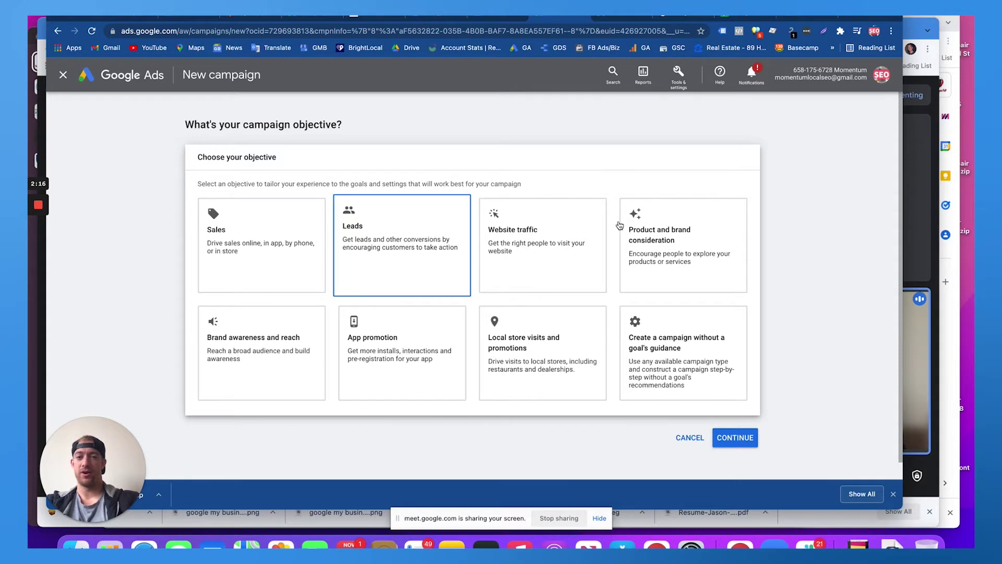
click(642, 240)
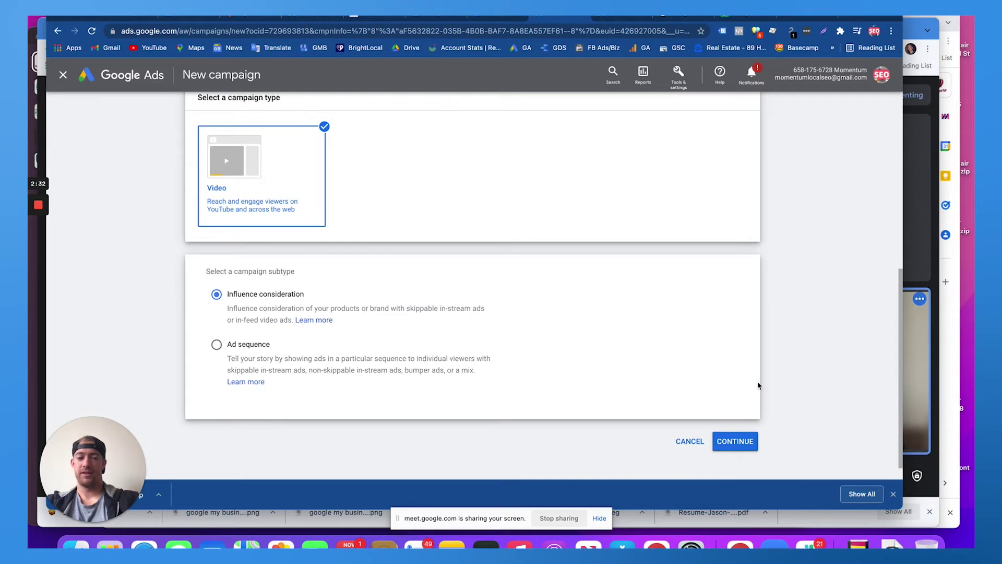
click(740, 444)
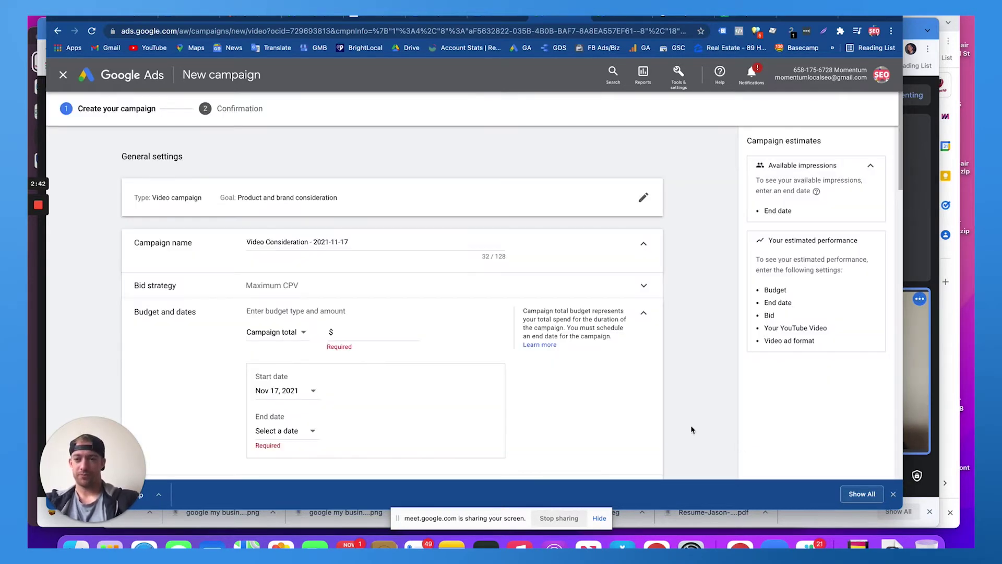
Step: Replace the default campaign name with 'Form 1'
triple_click(301, 241)
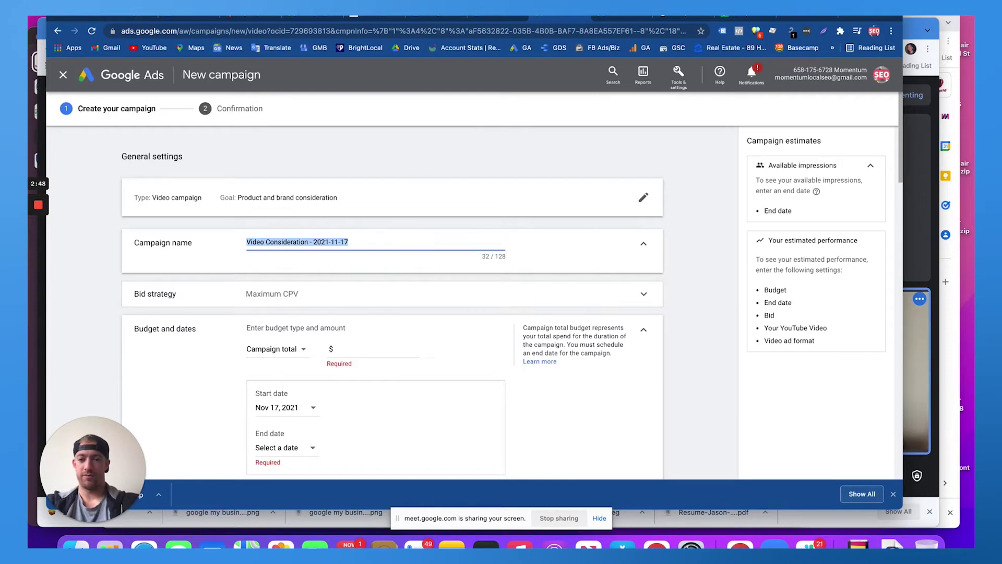
text(Form)
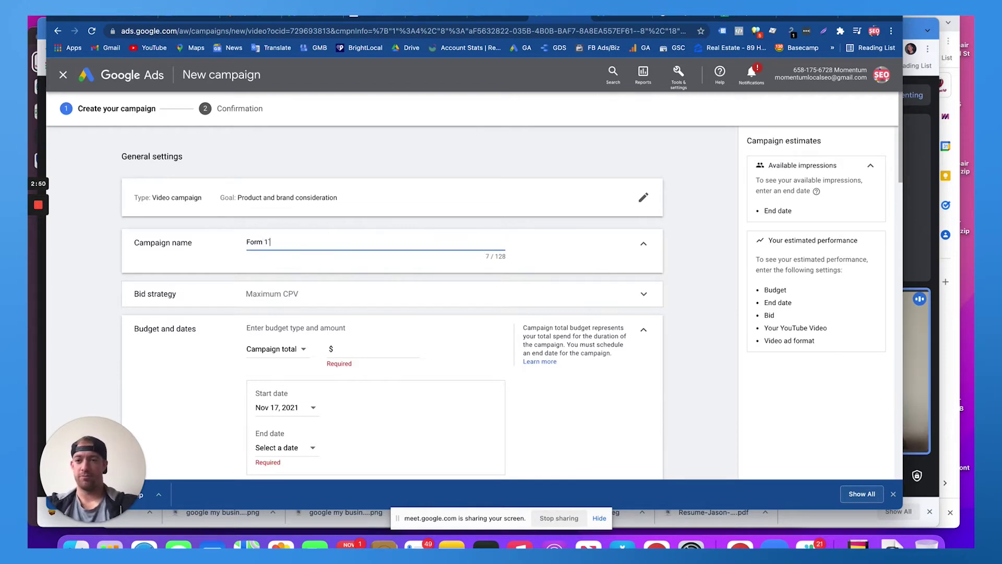
text( 1)
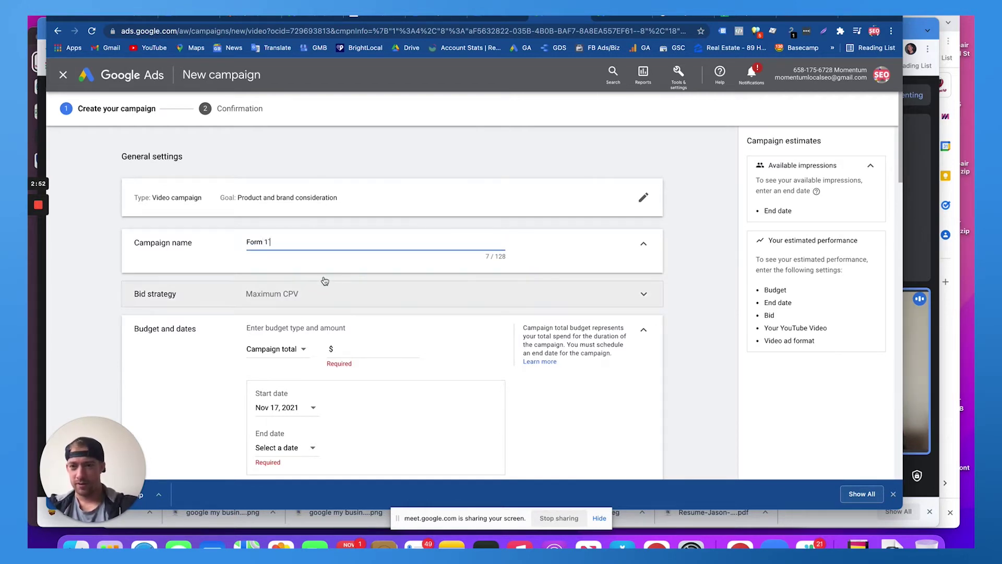
key(BackSpace)
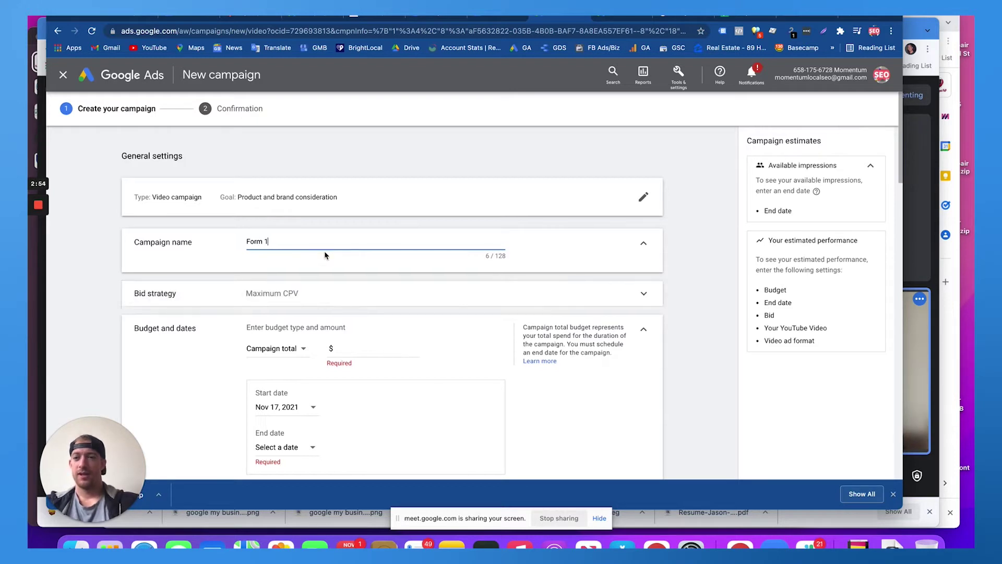
scroll(325, 255, down, 2)
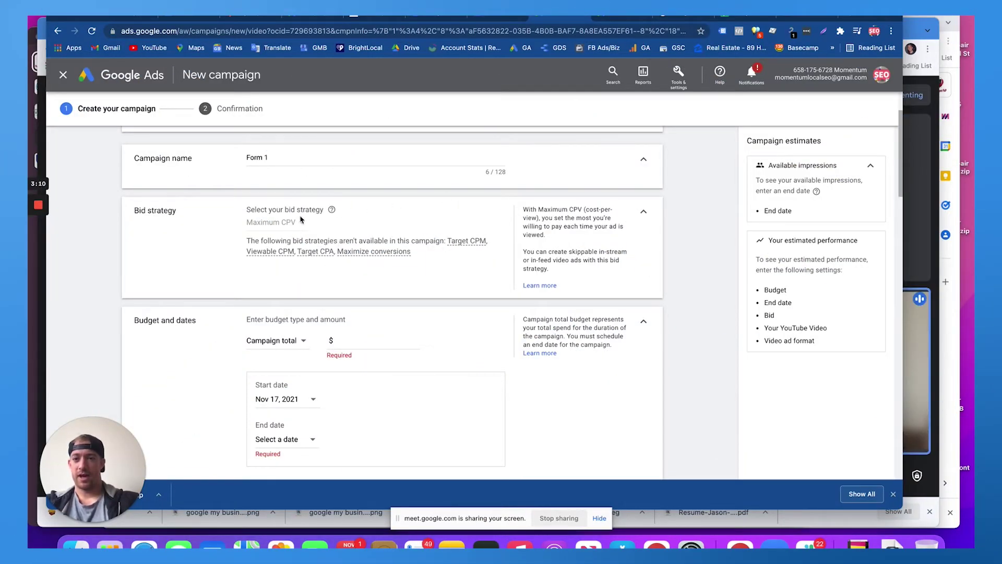
Step: Switch the budget type from Campaign total to Daily with an amount of $10.00
scroll(298, 238, down, 2)
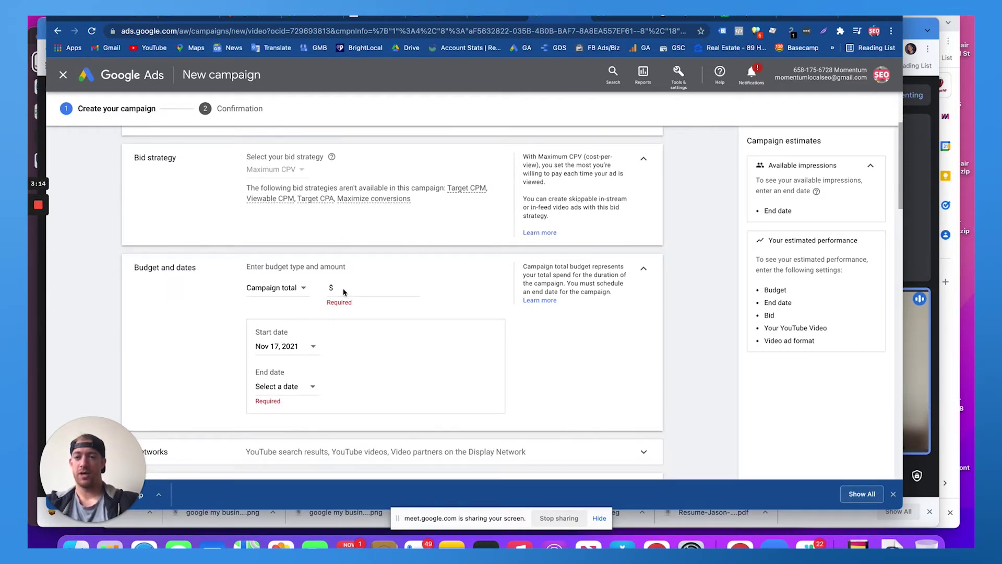
click(295, 291)
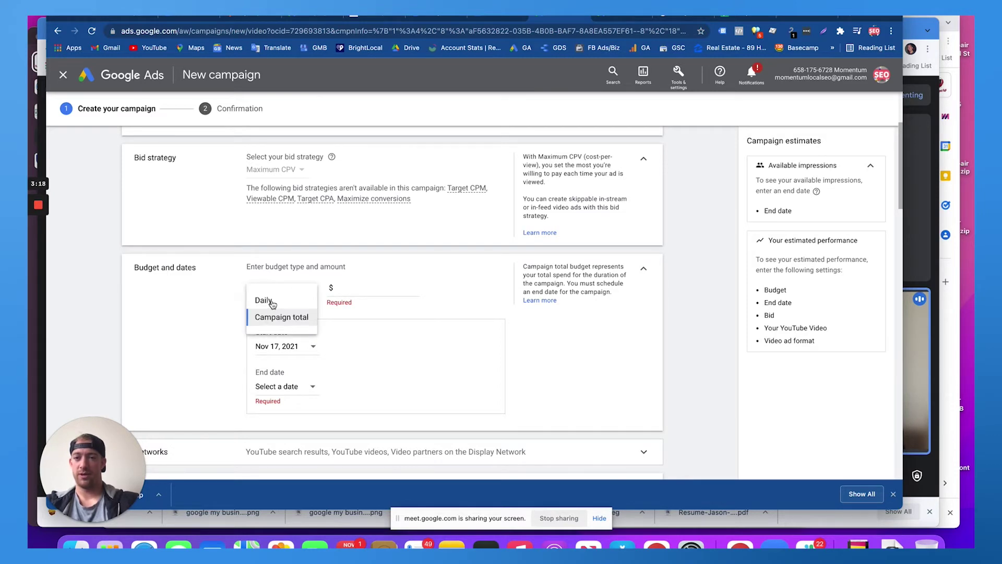
click(271, 302)
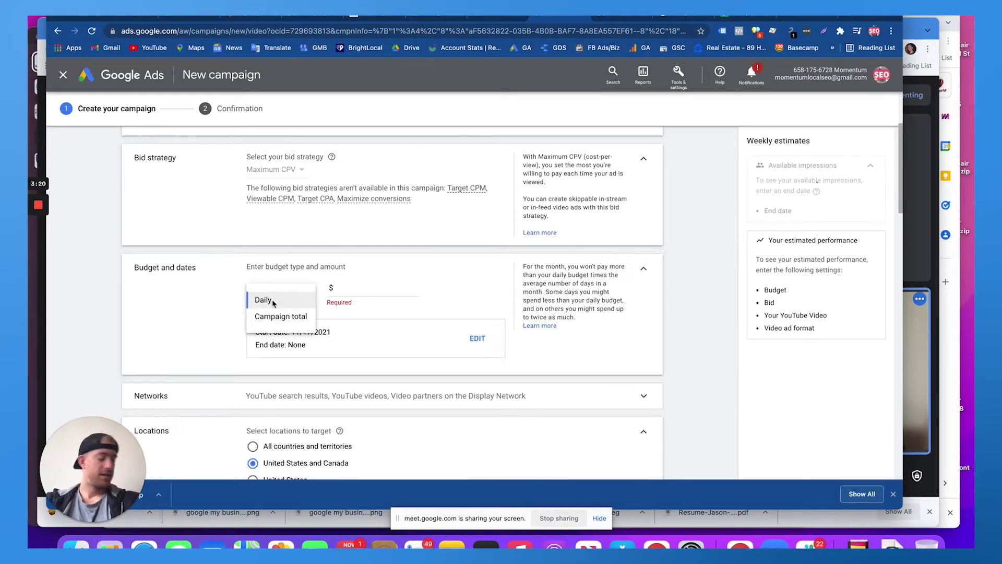
click(346, 290)
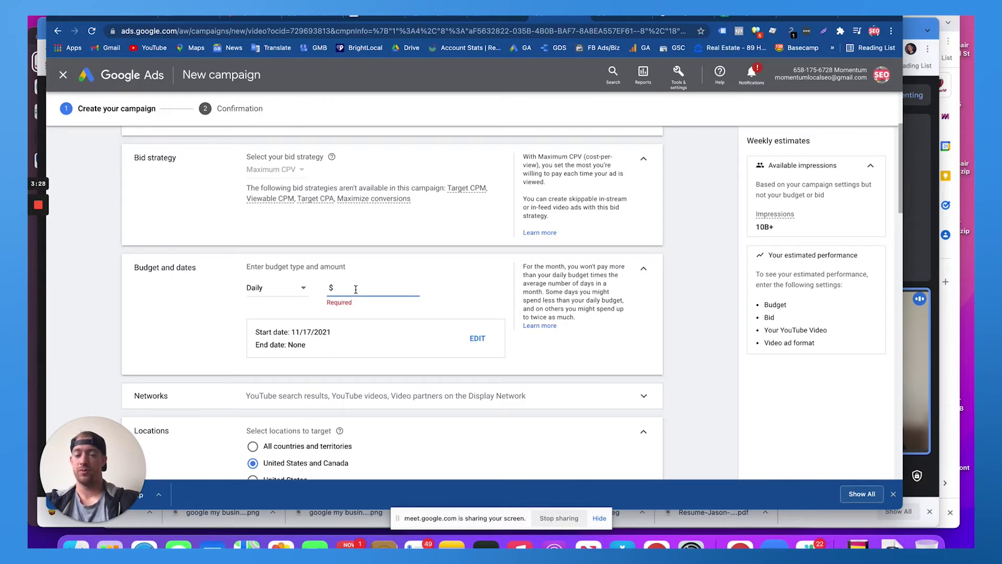
text(1.00)
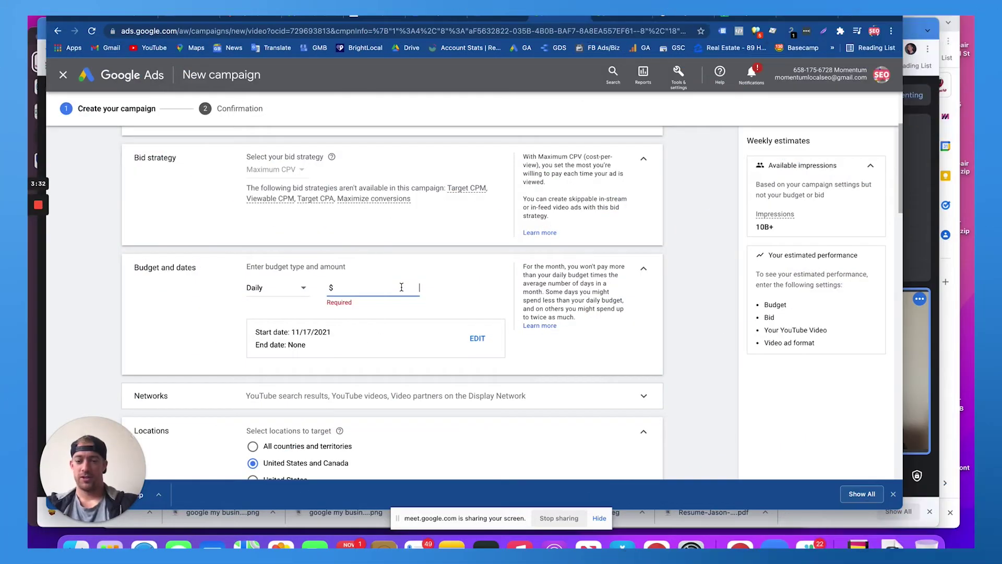
text(0)
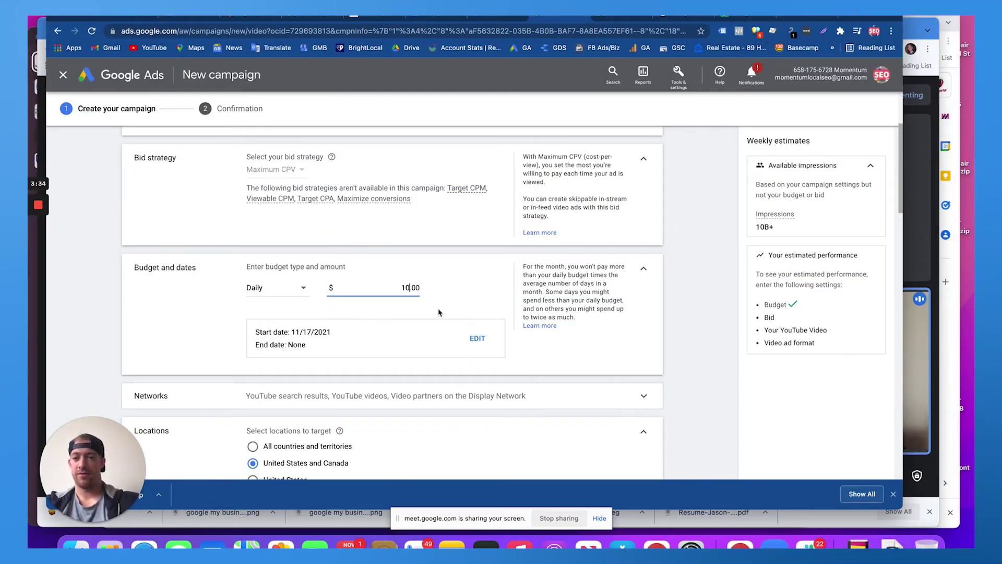
scroll(438, 312, down, 4)
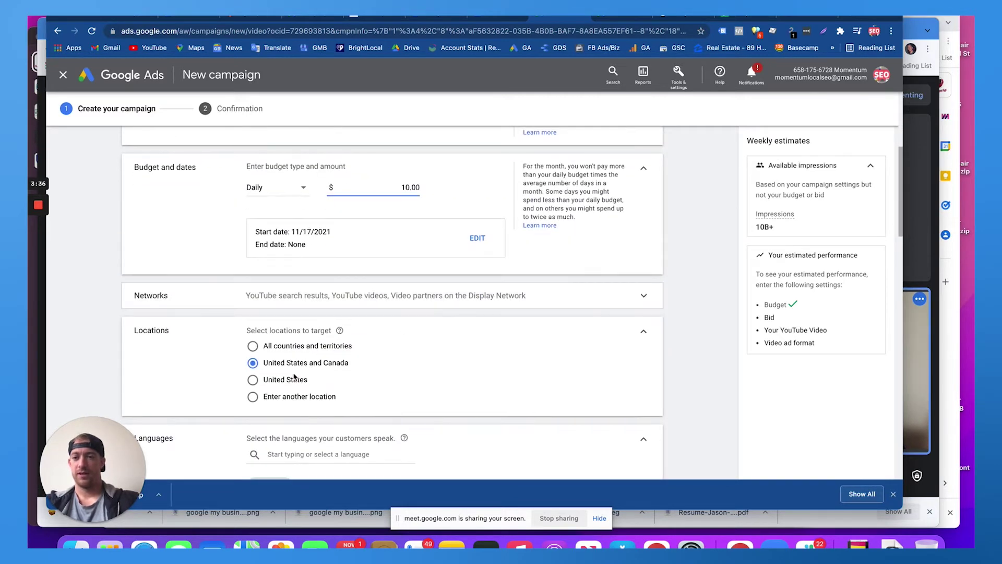
Step: Search 'florida' and target Florida, United States state as the campaign location
click(282, 402)
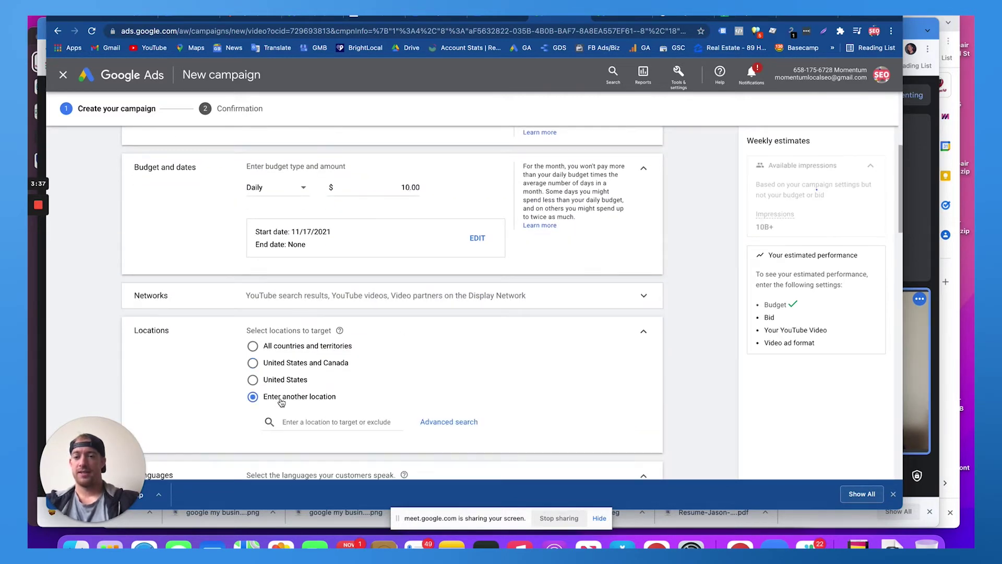
click(324, 420)
text(florida)
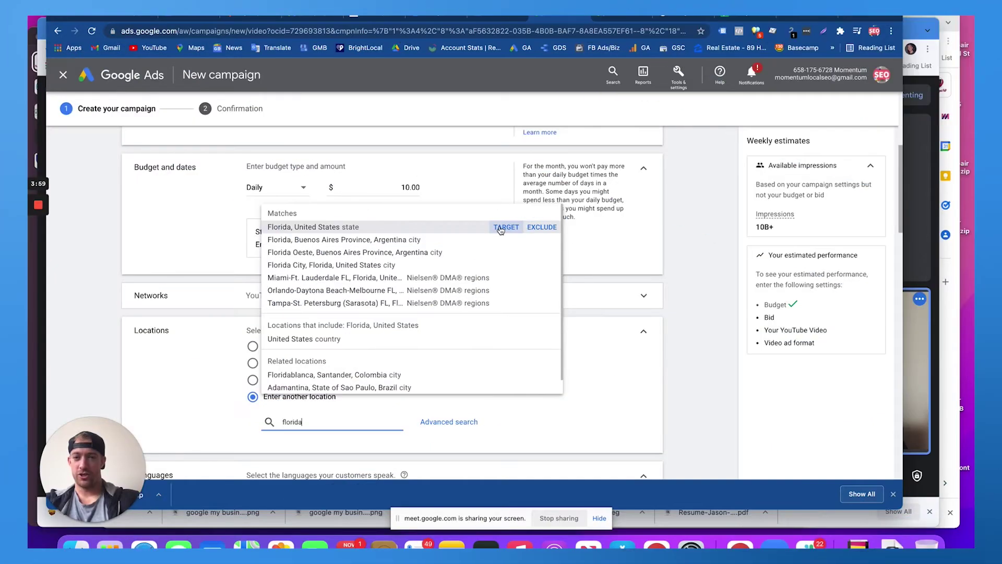
click(500, 229)
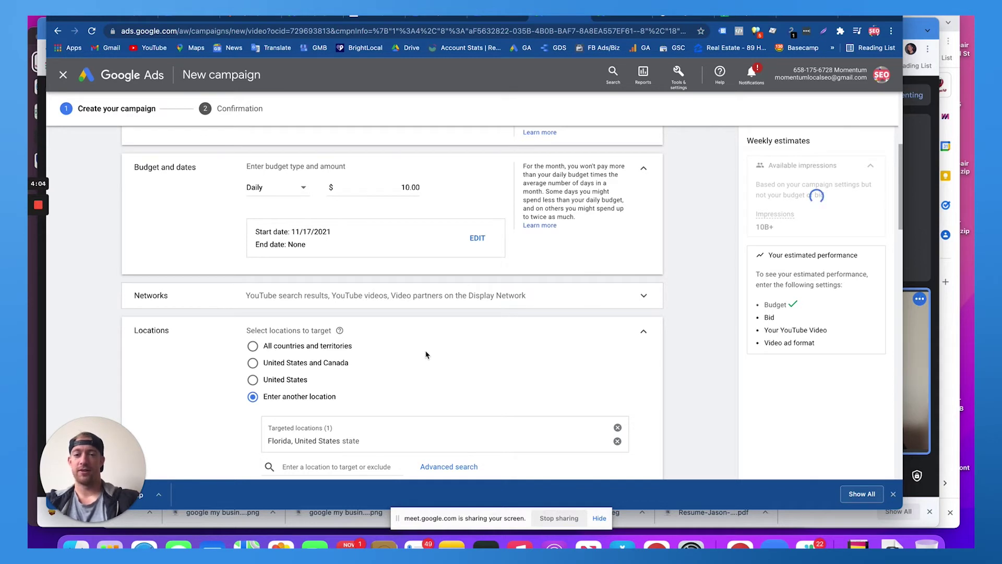
Step: Exclude embedded YouTube videos, live streaming, DL-MA mature content and not-yet-labeled content
scroll(426, 355, down, 1)
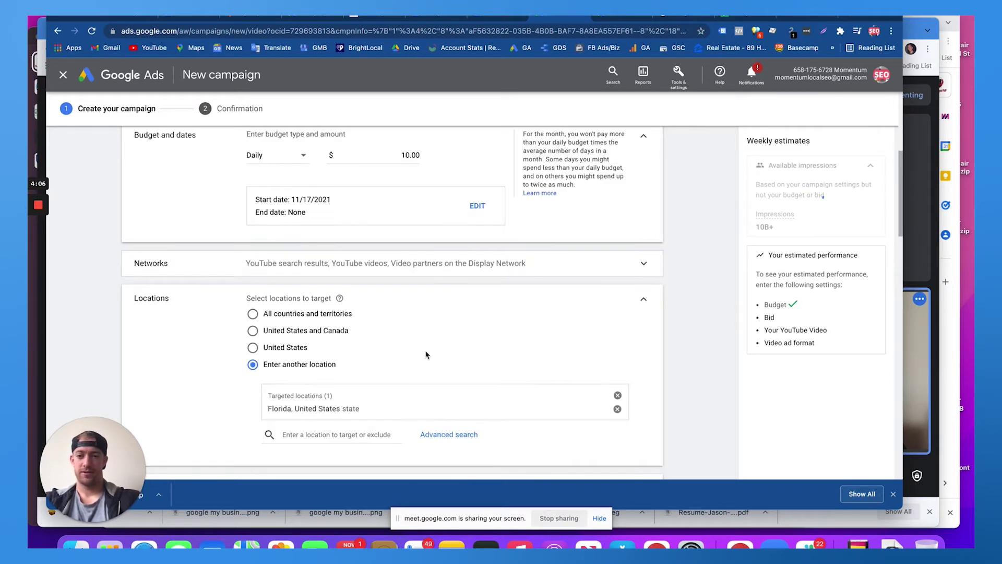
scroll(426, 355, down, 3)
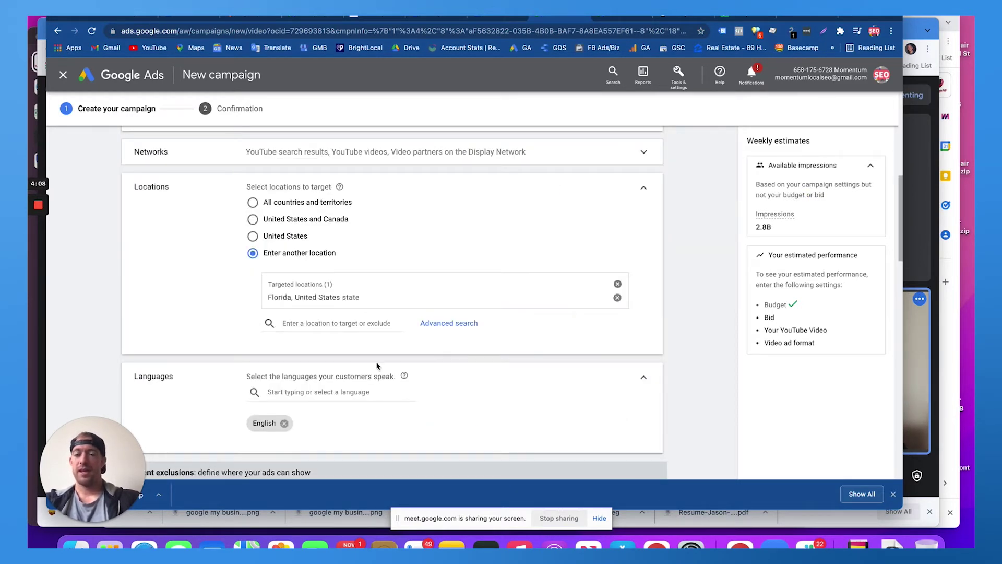
scroll(355, 369, down, 3)
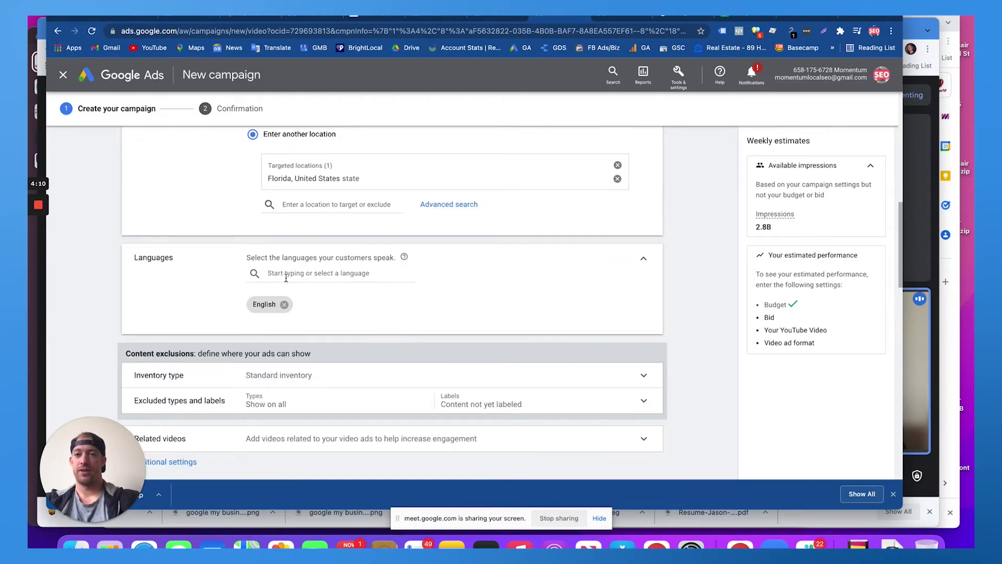
scroll(303, 277, down, 2)
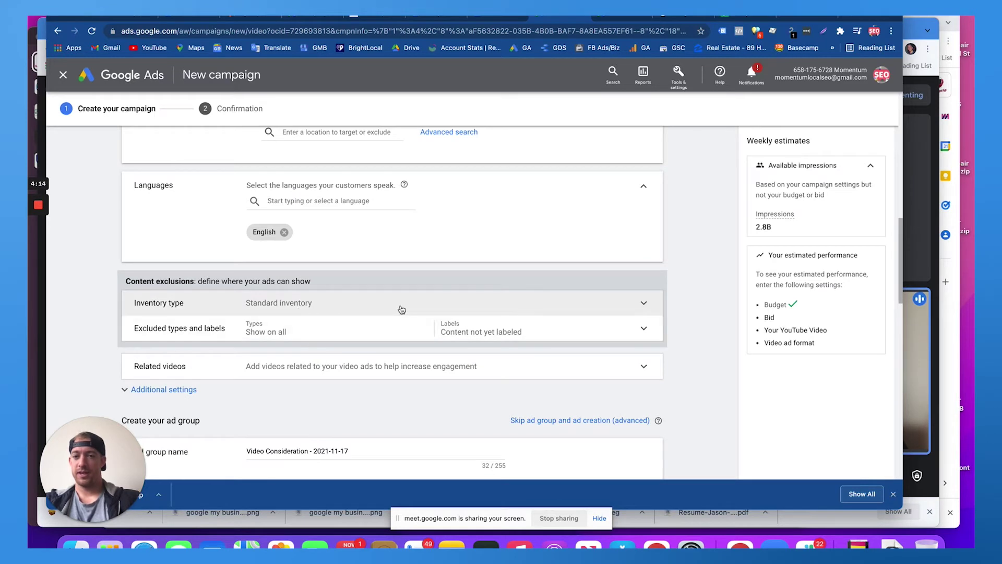
scroll(402, 308, down, 1)
scroll(401, 310, down, 1)
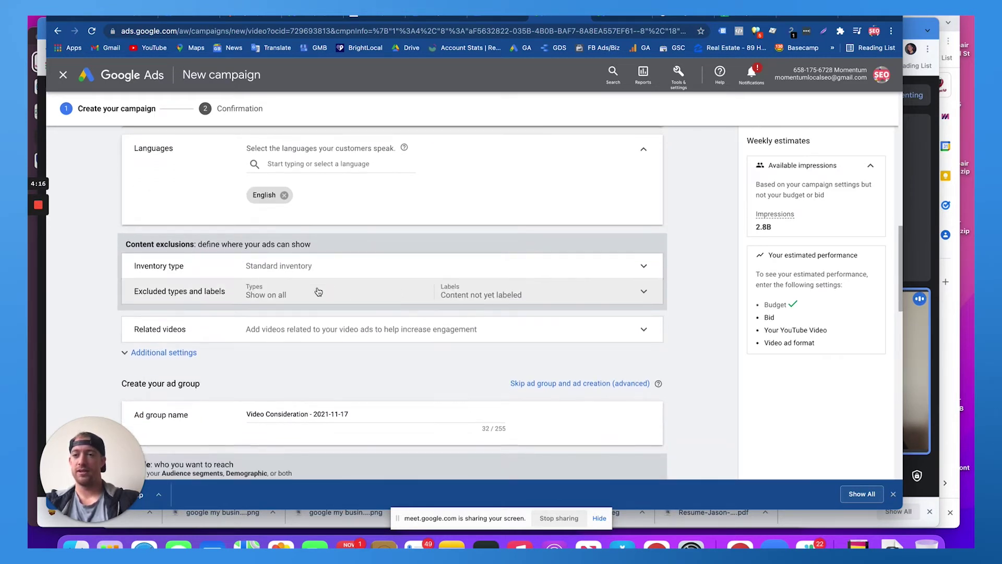
click(317, 291)
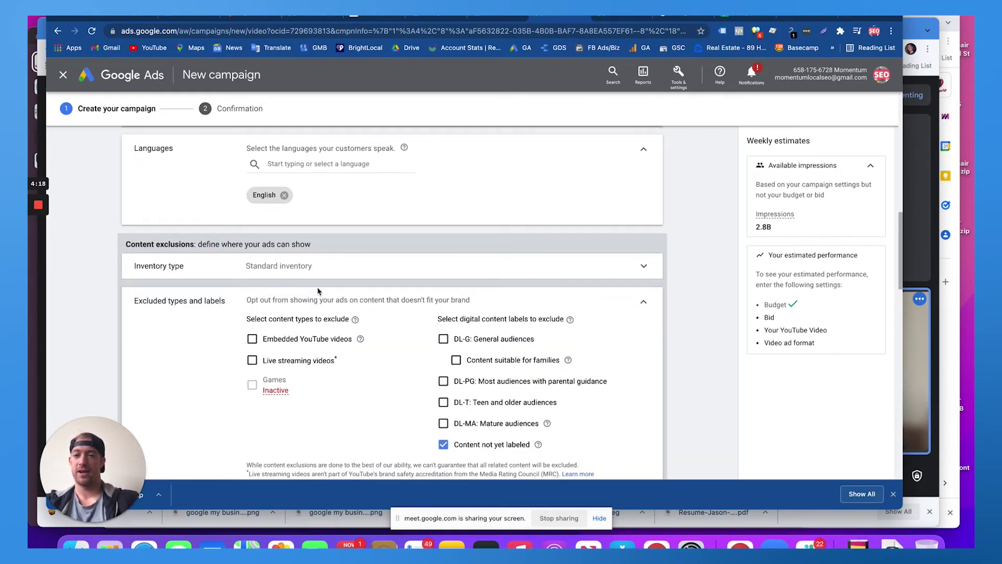
scroll(318, 291, down, 2)
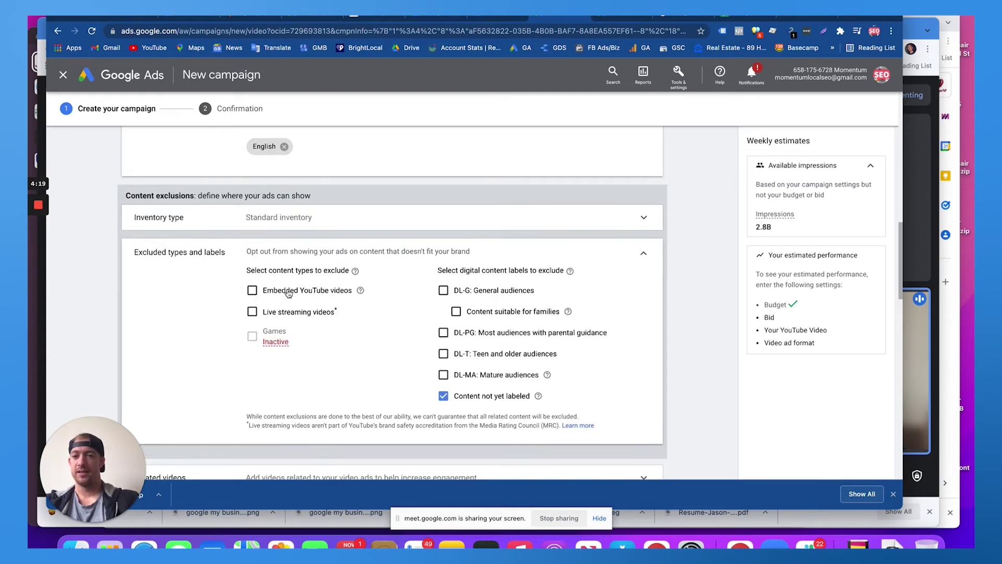
click(252, 290)
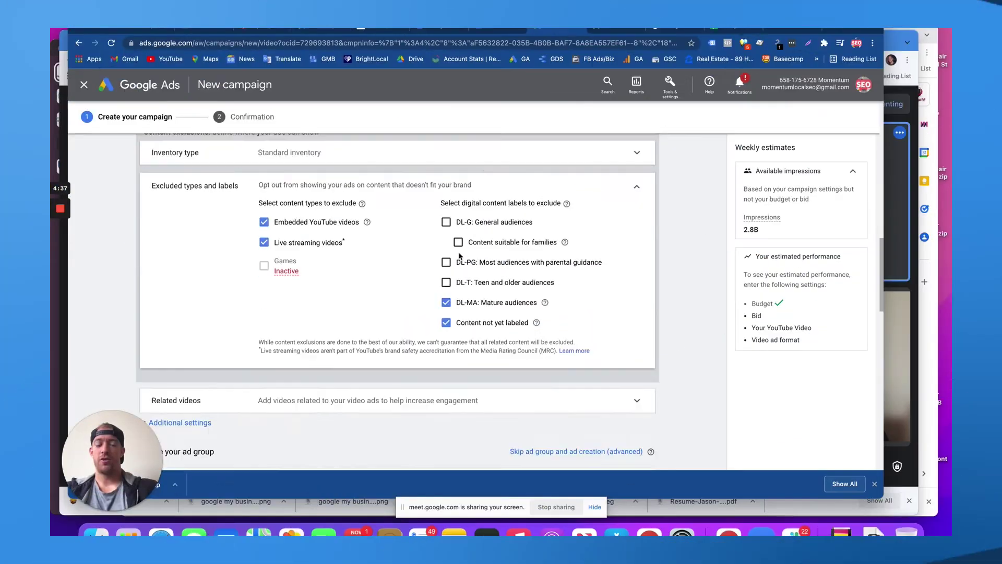
scroll(407, 310, down, 4)
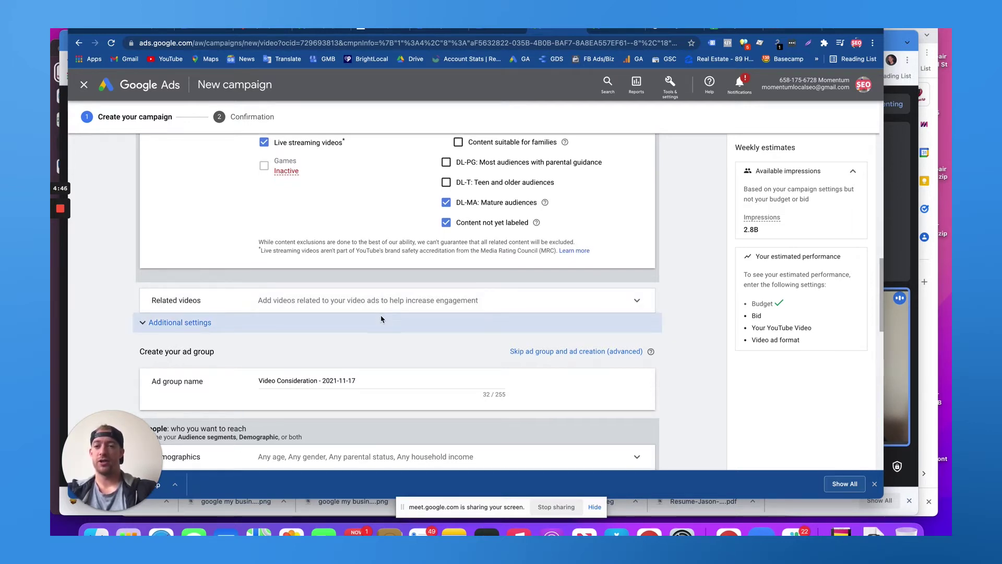
scroll(334, 292, down, 2)
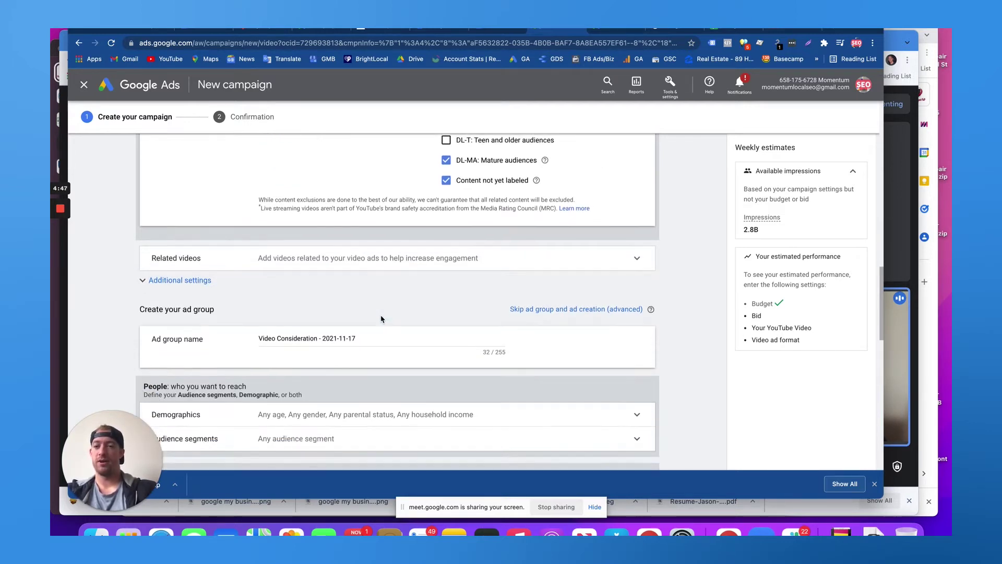
Step: In Additional settings, set specific device targeting instead of all devices
click(206, 279)
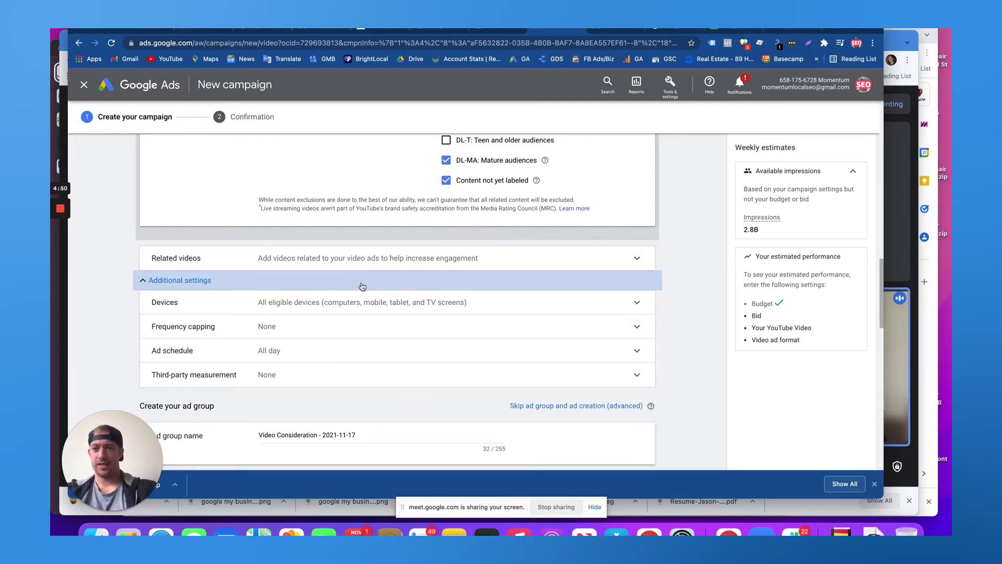
scroll(360, 299, down, 1)
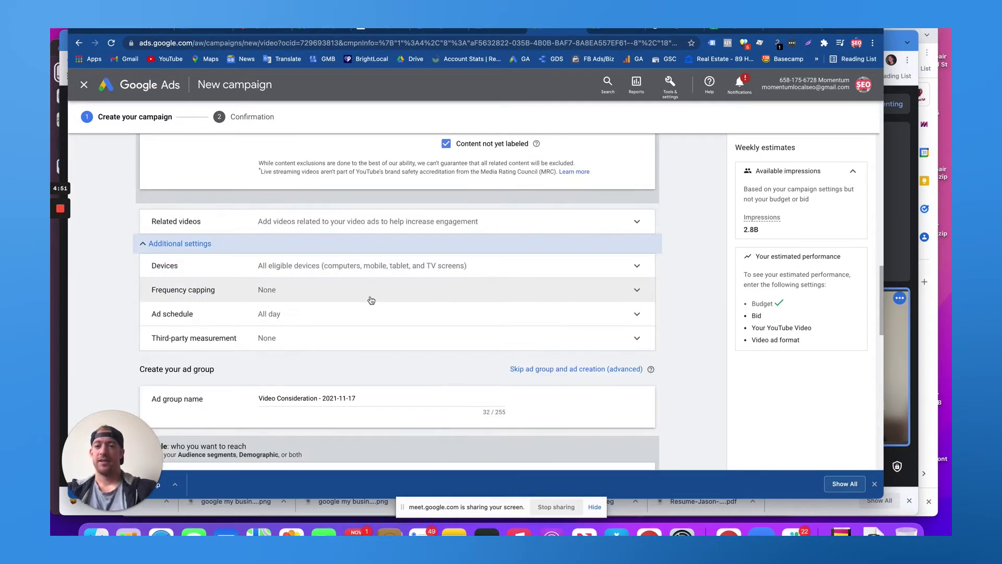
click(409, 268)
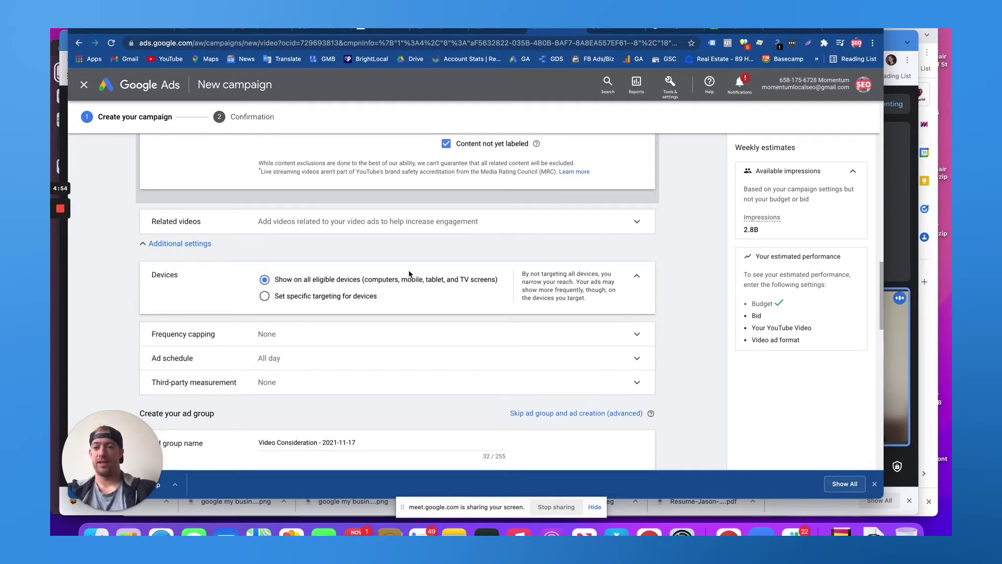
click(318, 299)
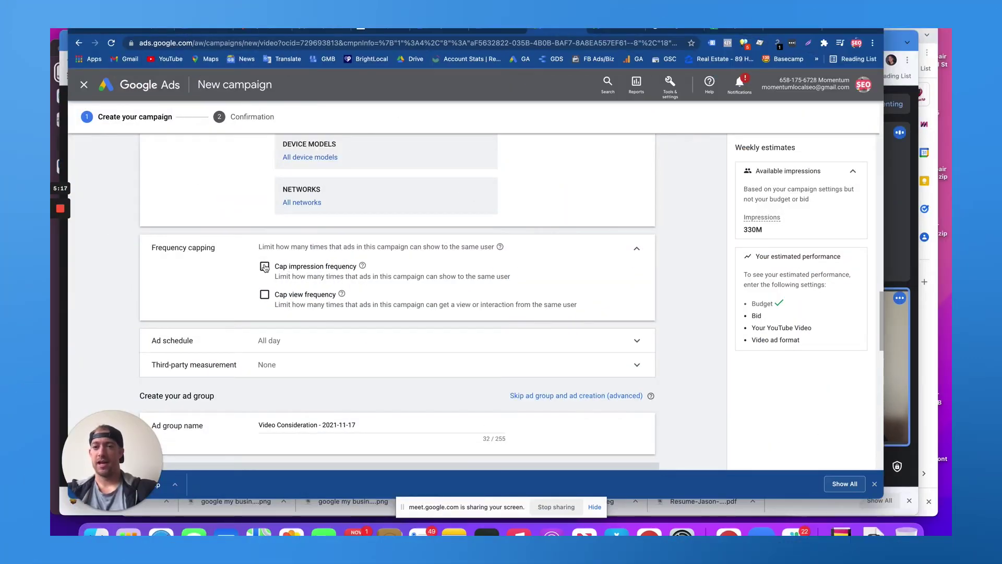
Step: Cap impression frequency at 3 per day and review Ad schedule and Third-party measurement
click(264, 266)
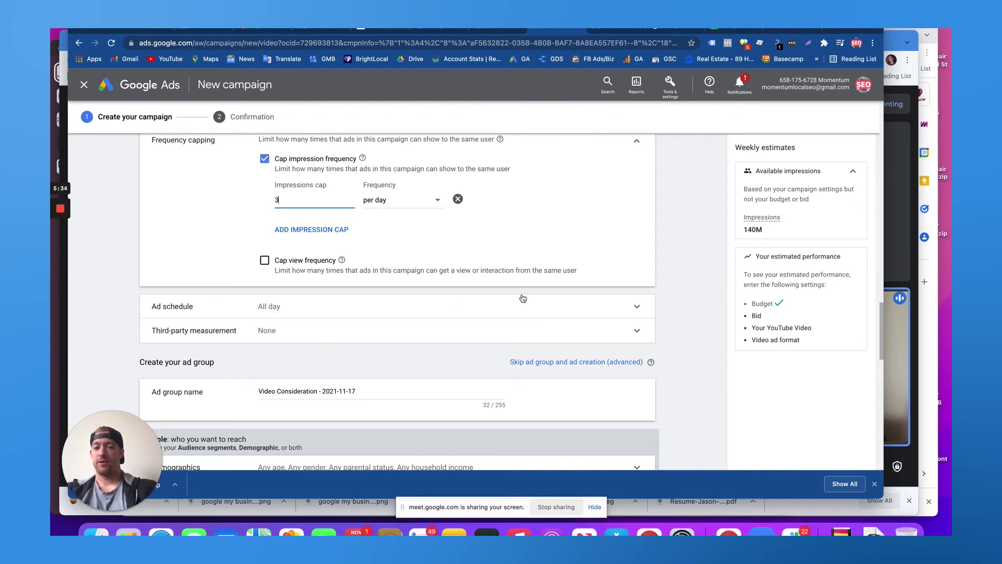
scroll(608, 293, down, 2)
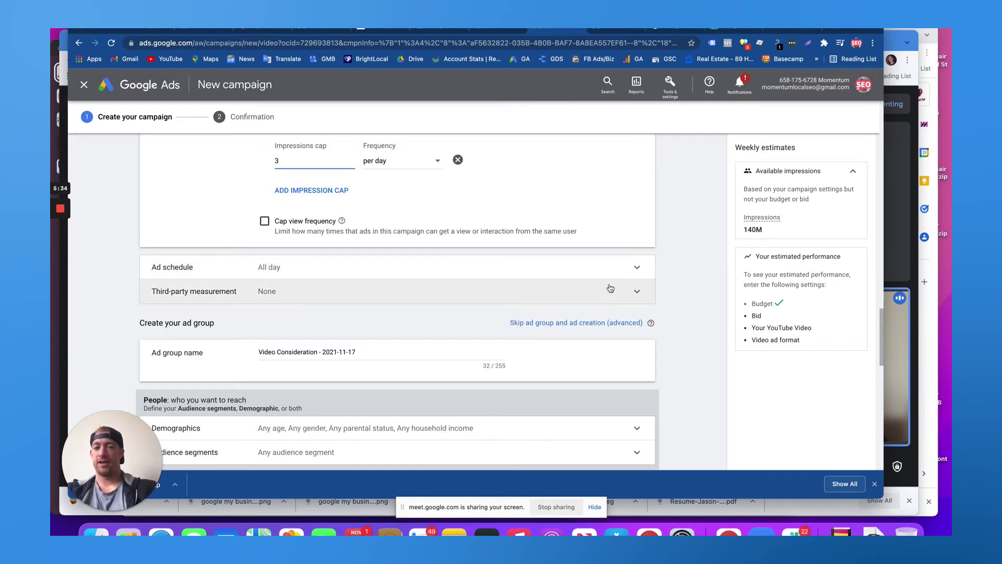
click(422, 277)
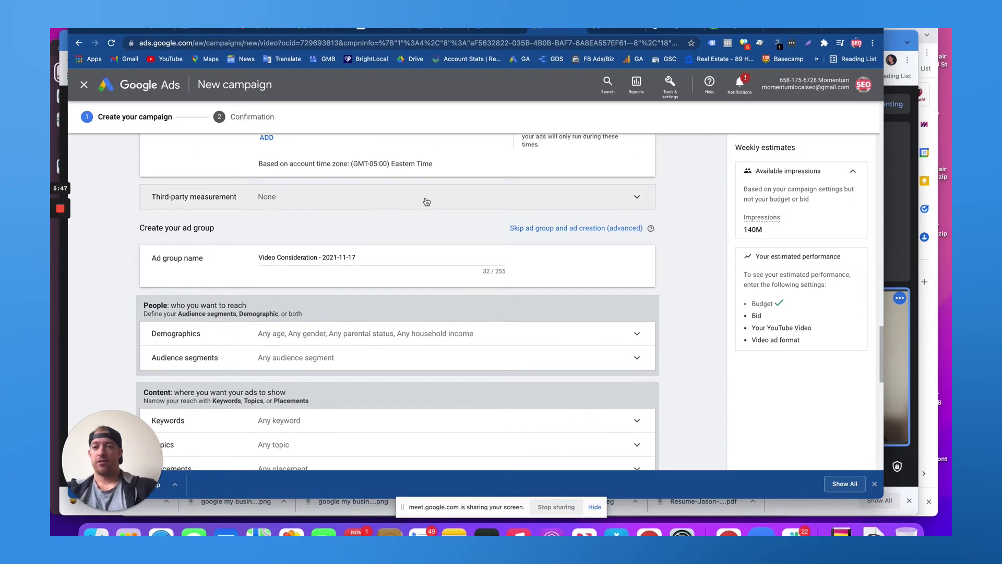
click(427, 202)
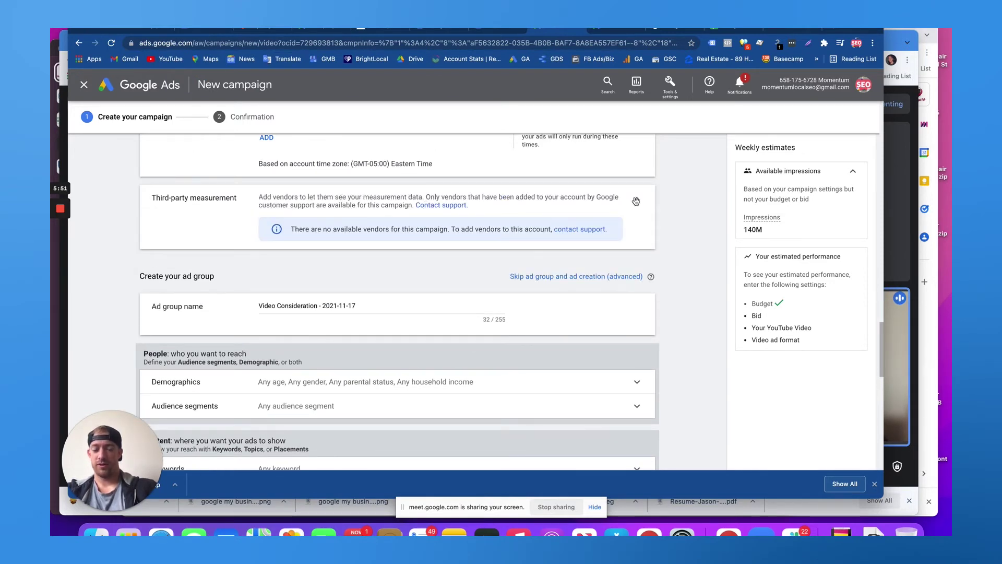
click(636, 201)
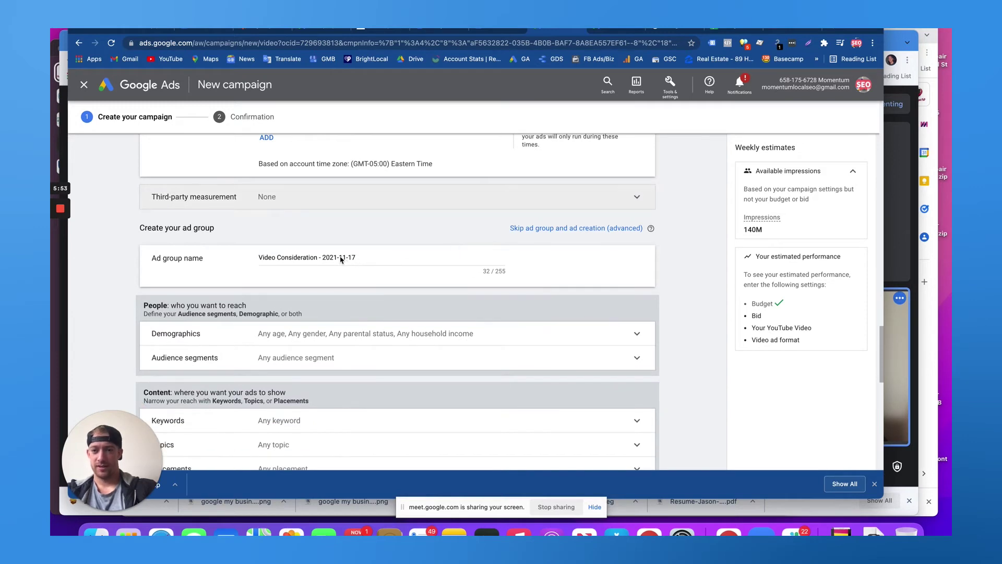
click(335, 256)
Step: Rename the ad group and limit demographics to women aged 45+, excluding lower 50% income
triple_click(334, 256)
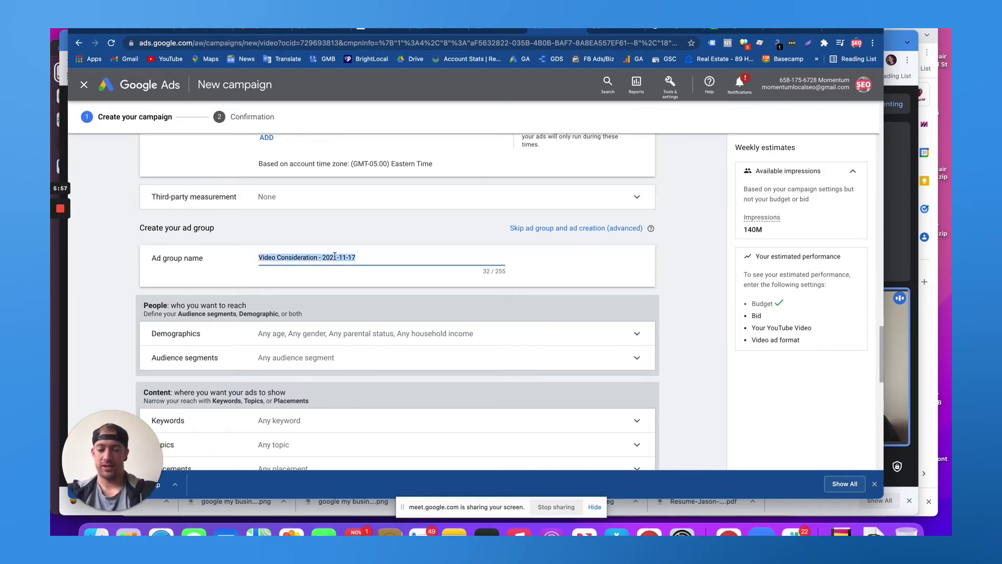
text(Retarg)
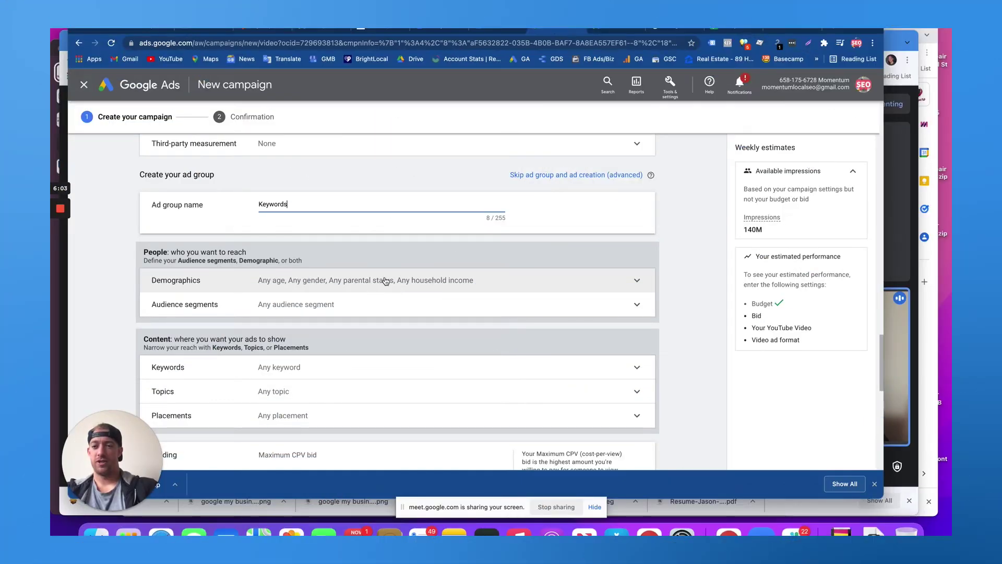
click(385, 282)
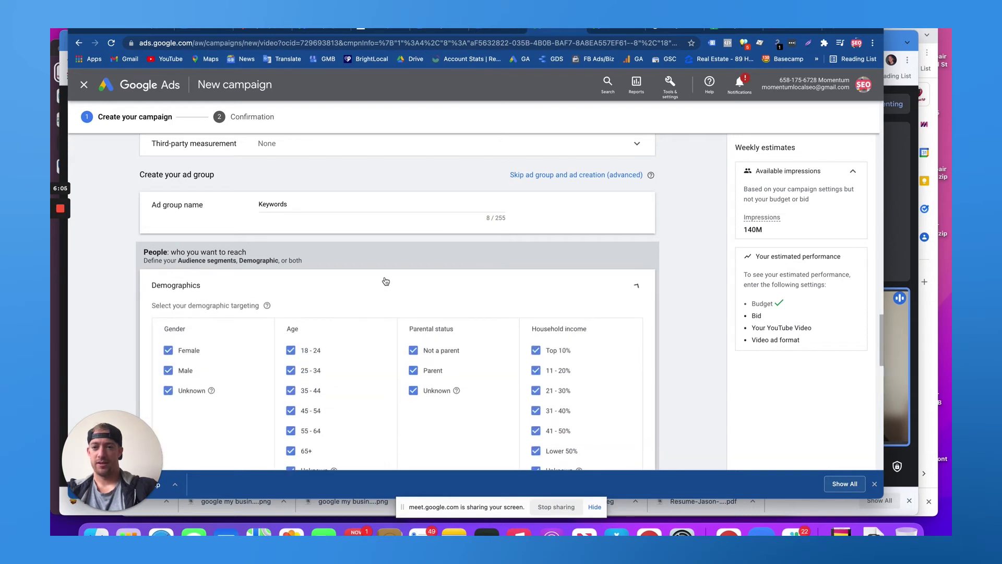
scroll(287, 293, down, 3)
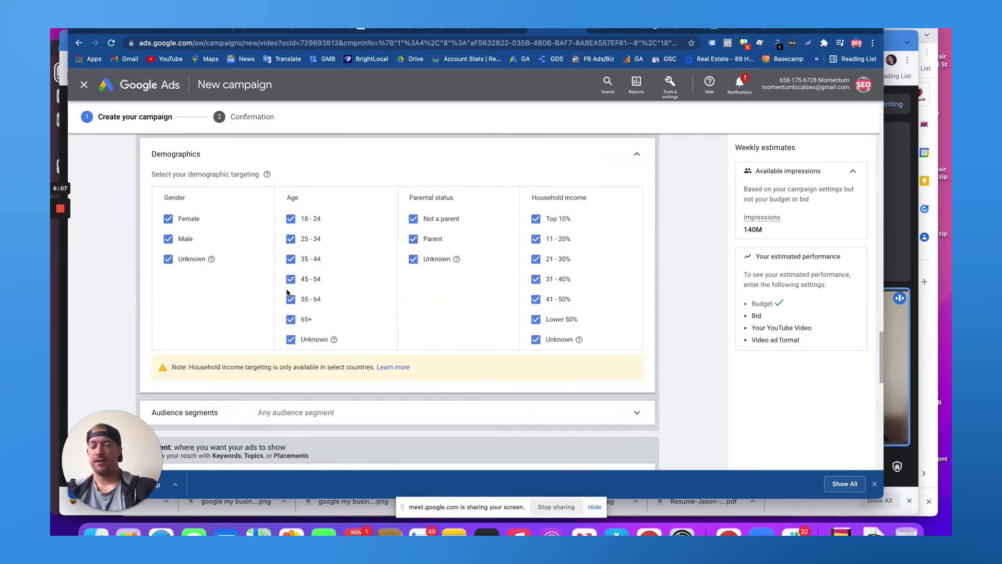
click(183, 243)
click(181, 261)
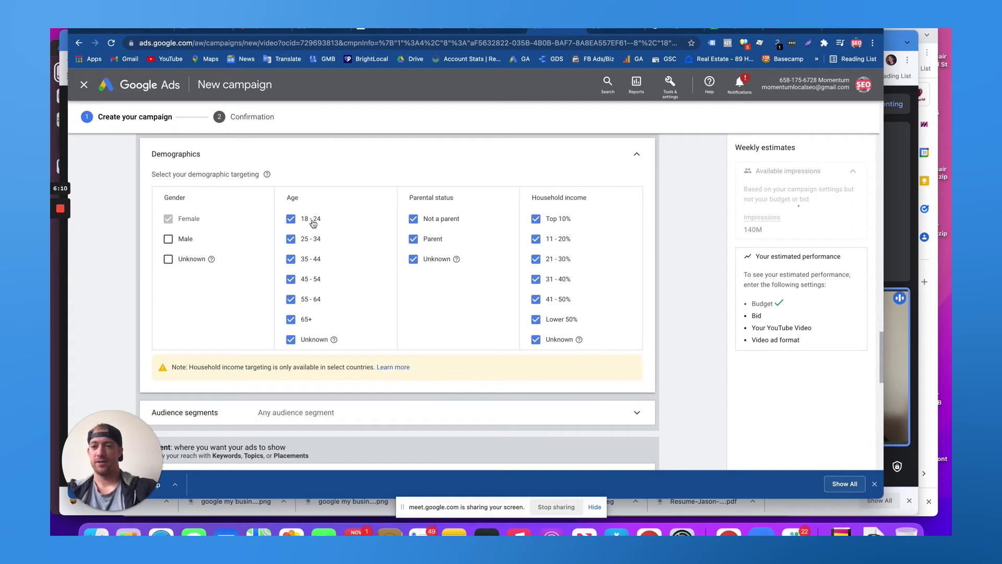
click(310, 238)
click(307, 260)
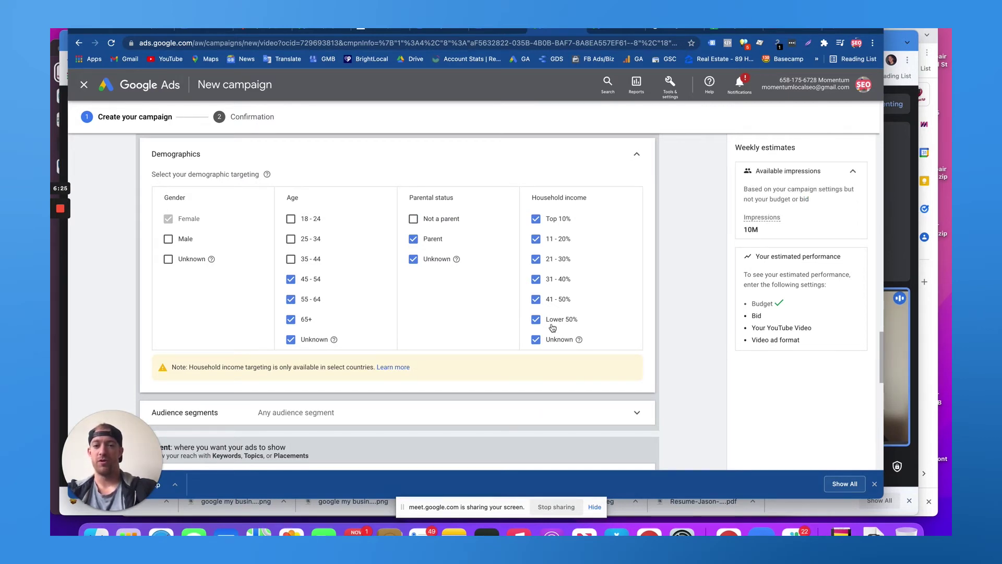
click(558, 324)
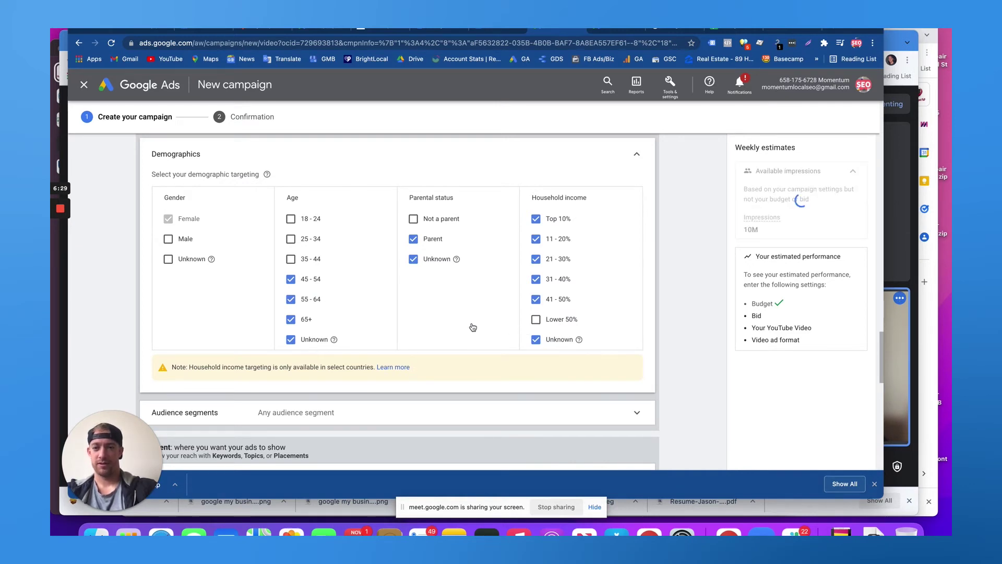
scroll(472, 327, down, 3)
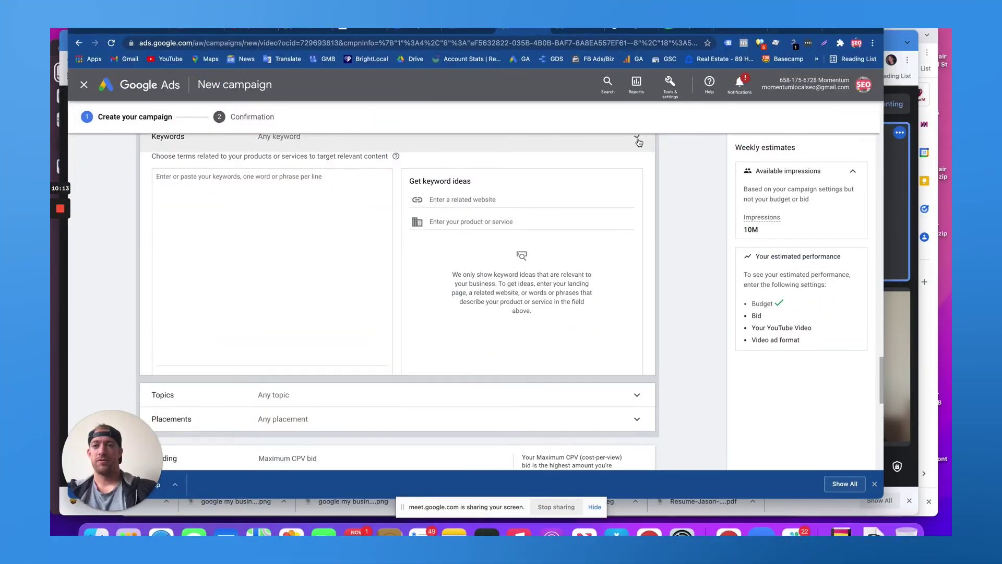
click(637, 139)
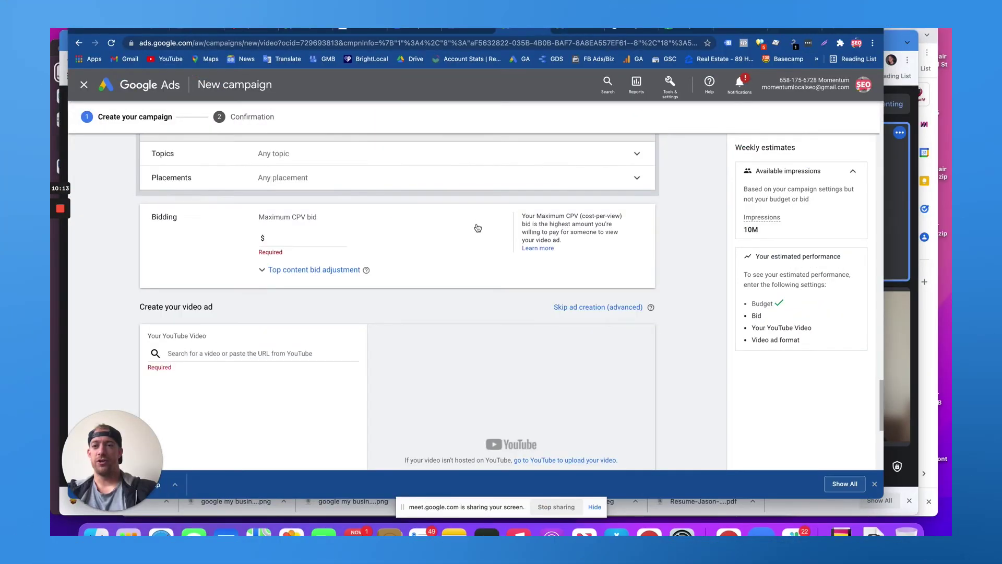
scroll(477, 228, up, 2)
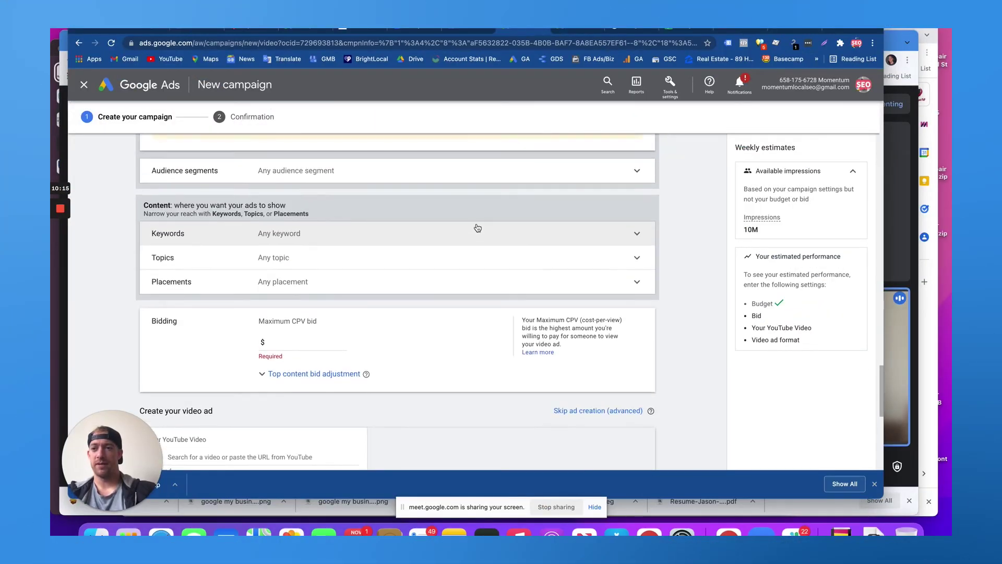
scroll(477, 228, up, 1)
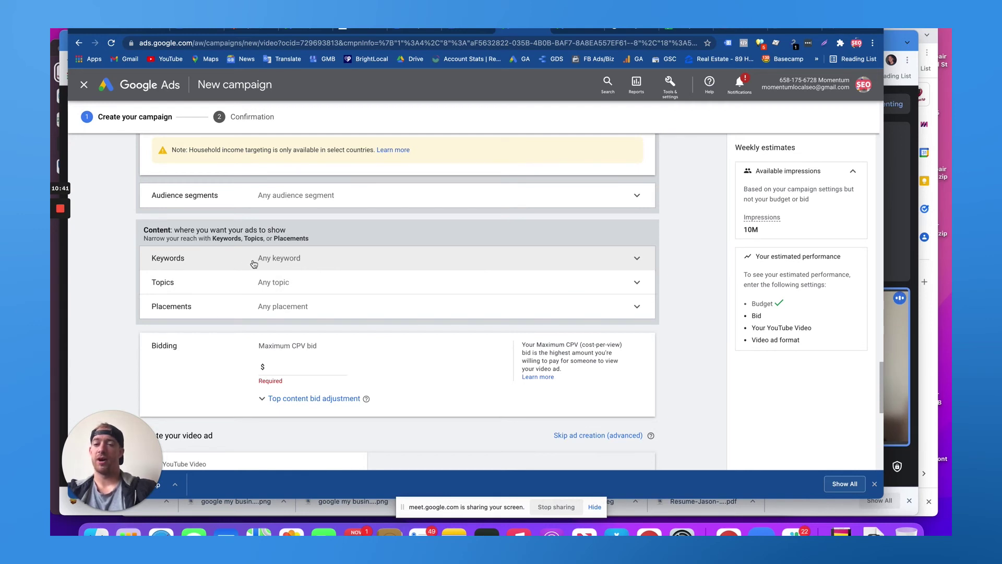
scroll(291, 282, down, 2)
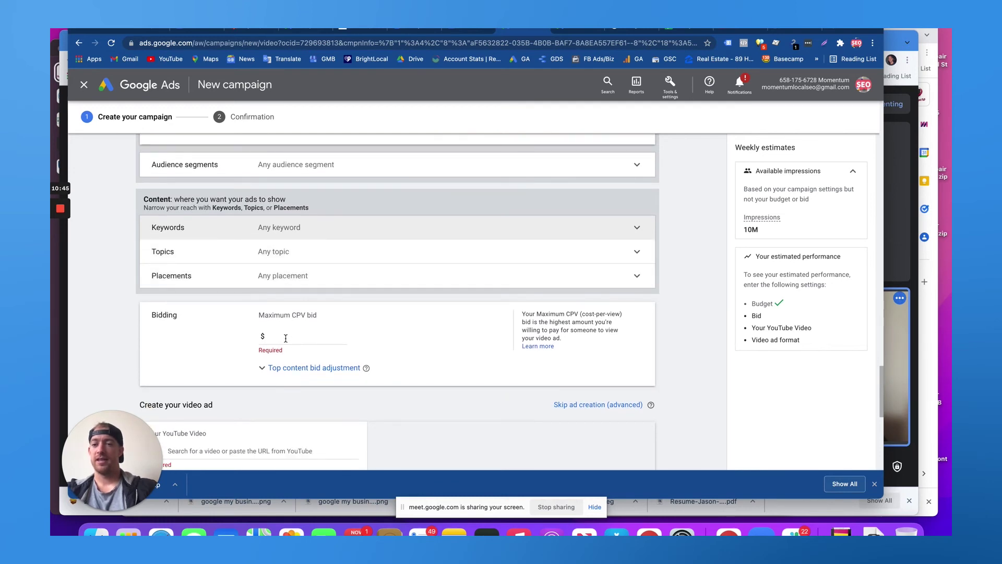
Step: Start entering the maximum CPV bid in its field
click(303, 337)
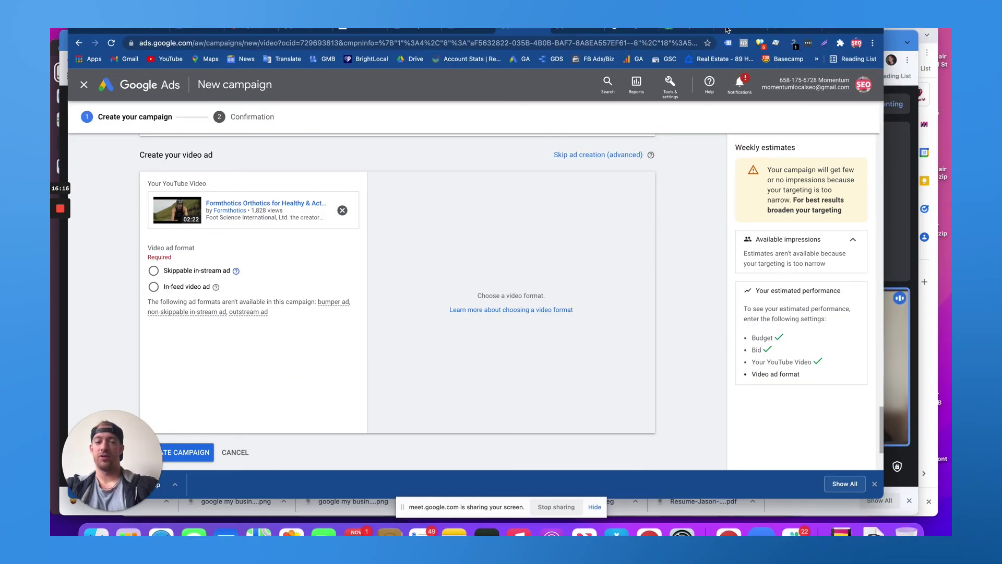
key(ctrl+Tab)
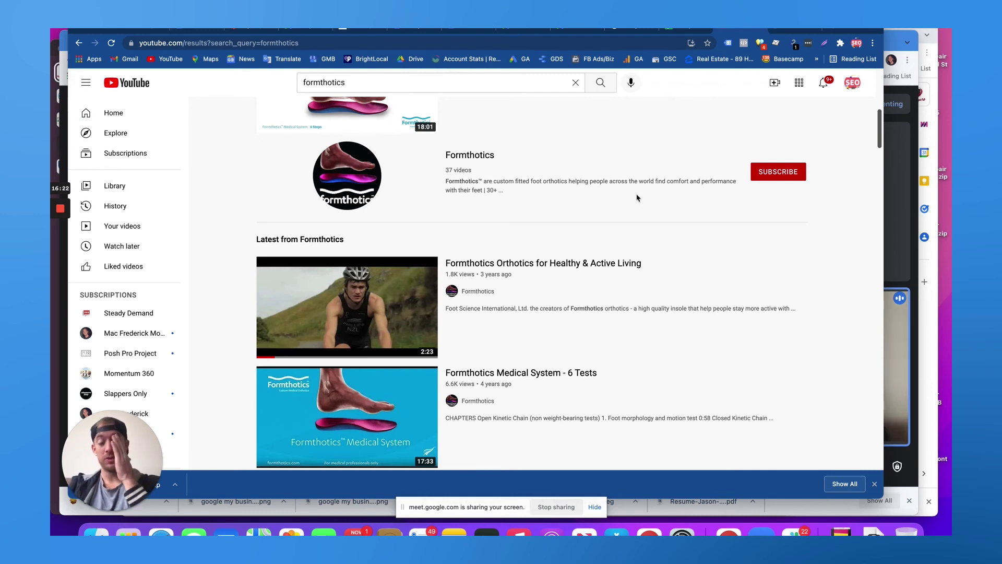
scroll(637, 198, down, 10)
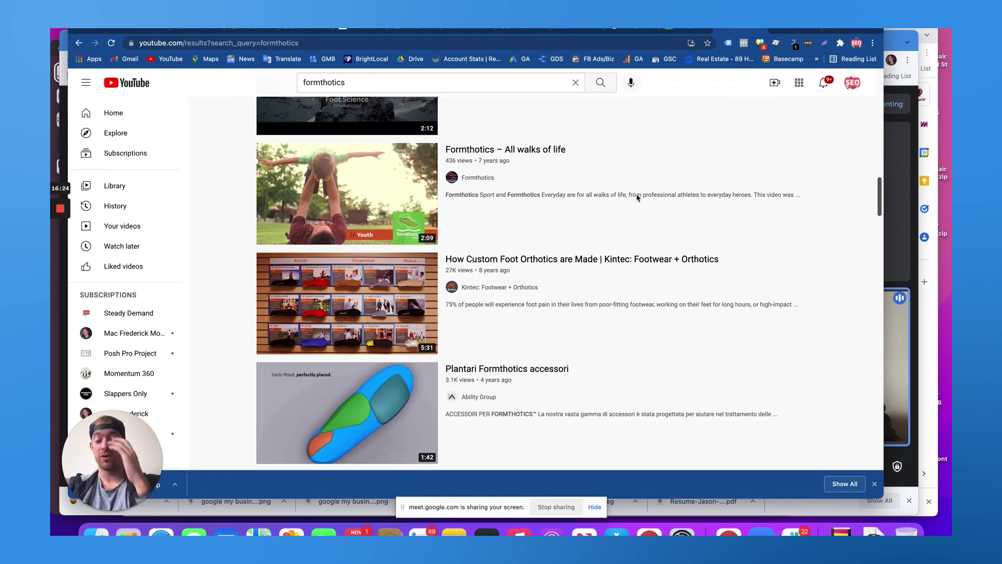
scroll(636, 198, down, 5)
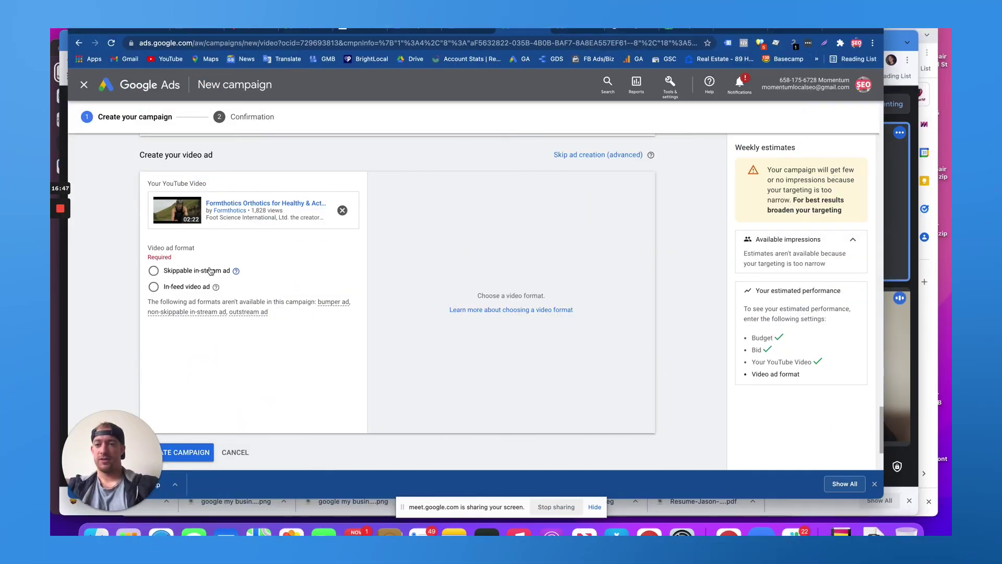
Step: Choose the Skippable in-stream ad format and enter 'formth' as the final URL
click(209, 270)
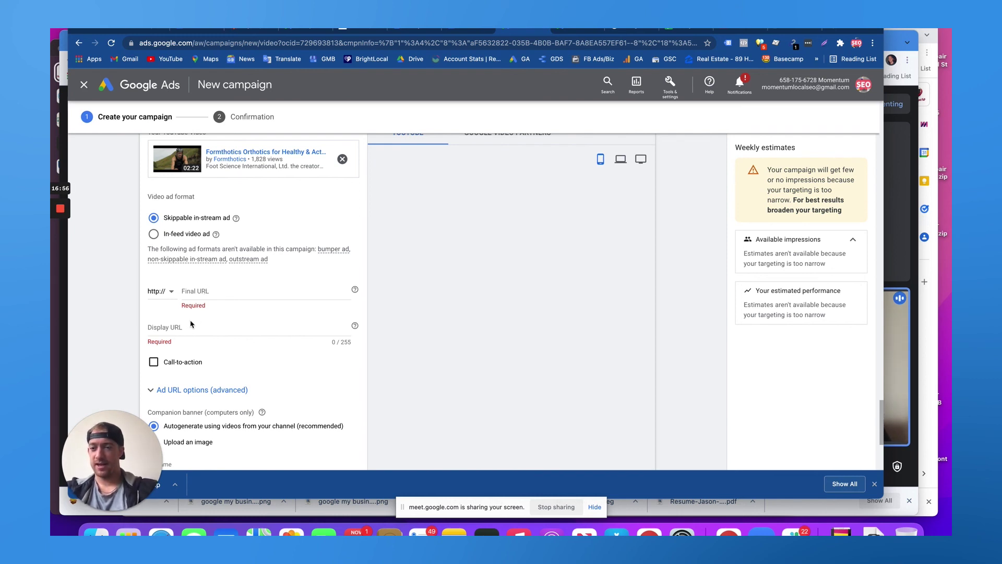
click(185, 291)
scroll(176, 313, down, 1)
text(formth)
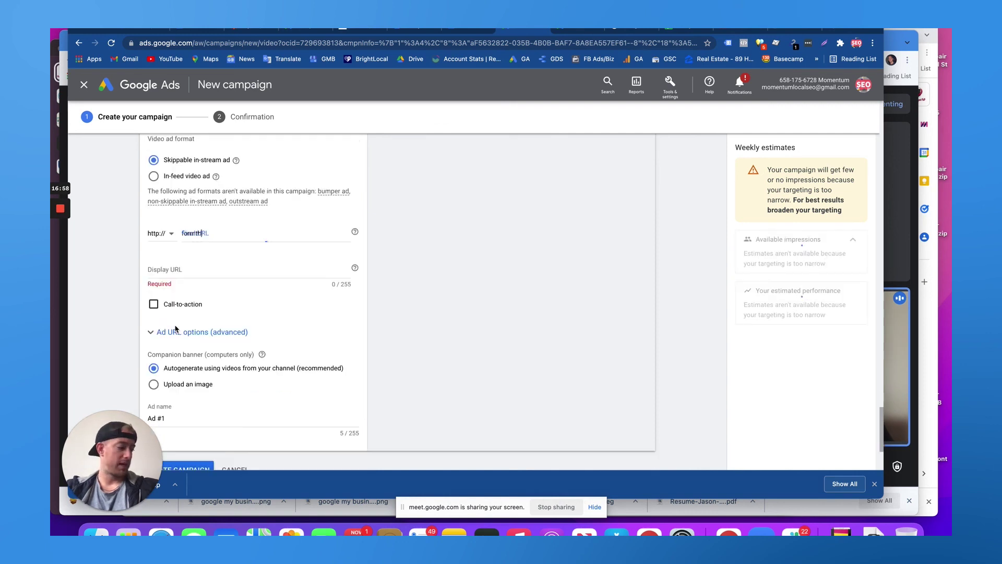
scroll(174, 267, down, 1)
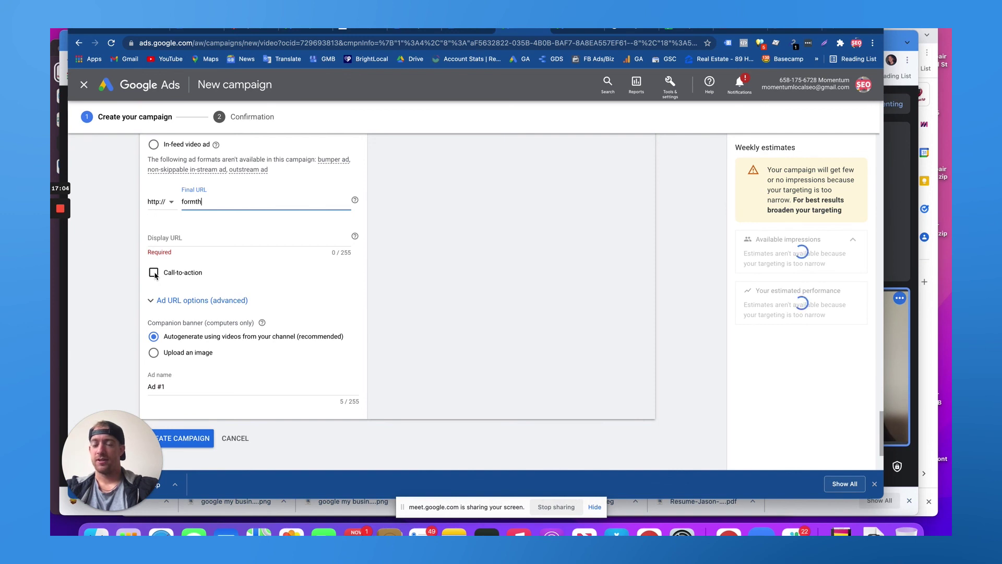
Step: Add the call-to-action 'Foot Pain?' and trim the headline to 'Your Feet Hurt'
click(154, 274)
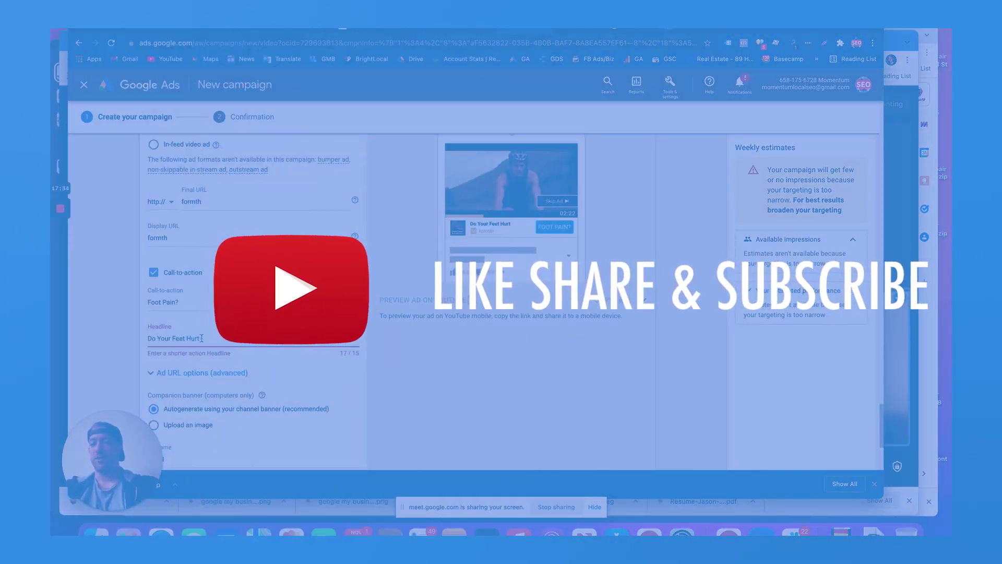
key(super+Left)
key(Delete)
key(Delete)
key(Delete)
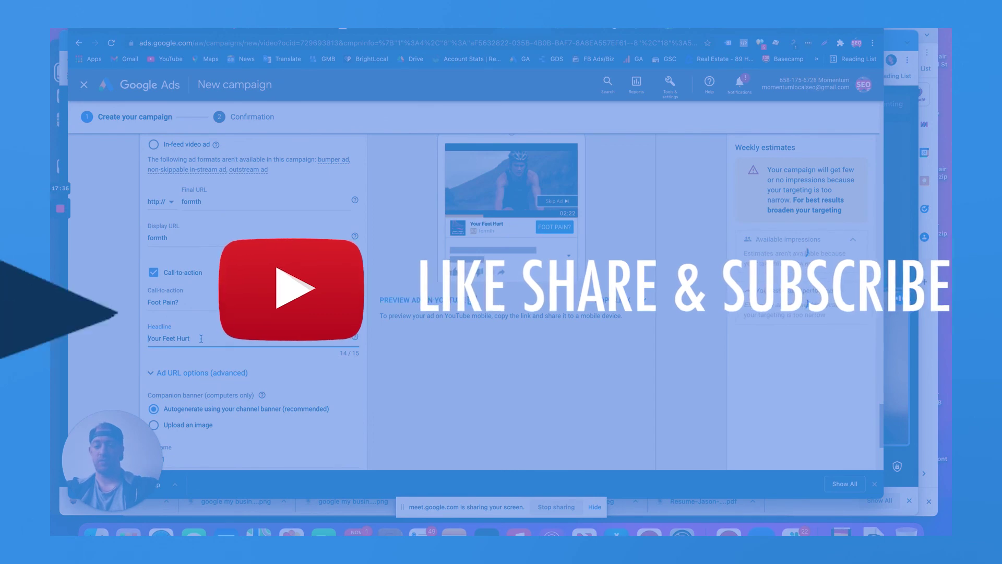